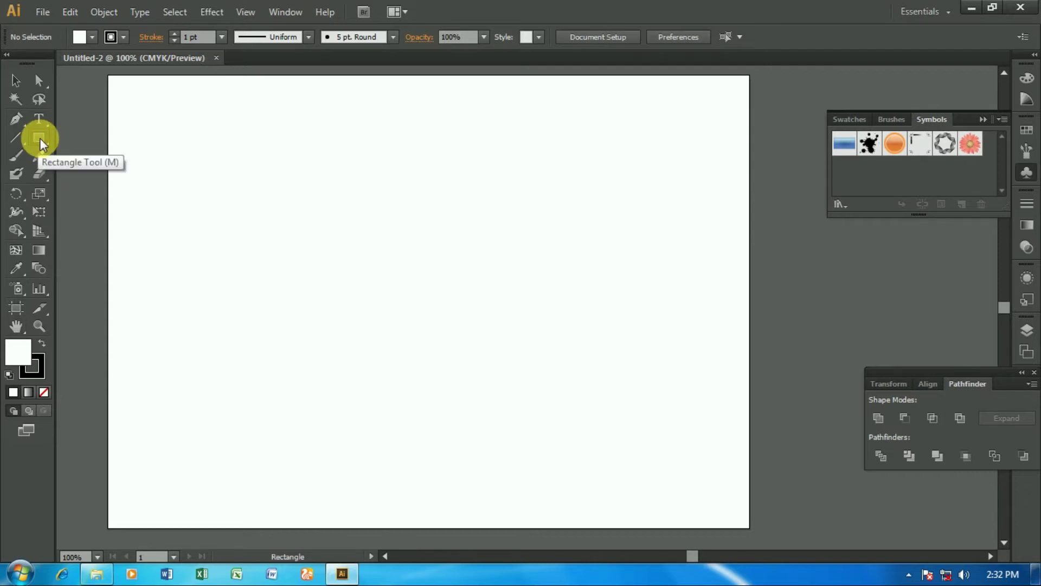
# - Draw a tall, narrow rectangle about 0.57 in wide and 2.9 in high on the artboard
pyautogui.click(40, 140)
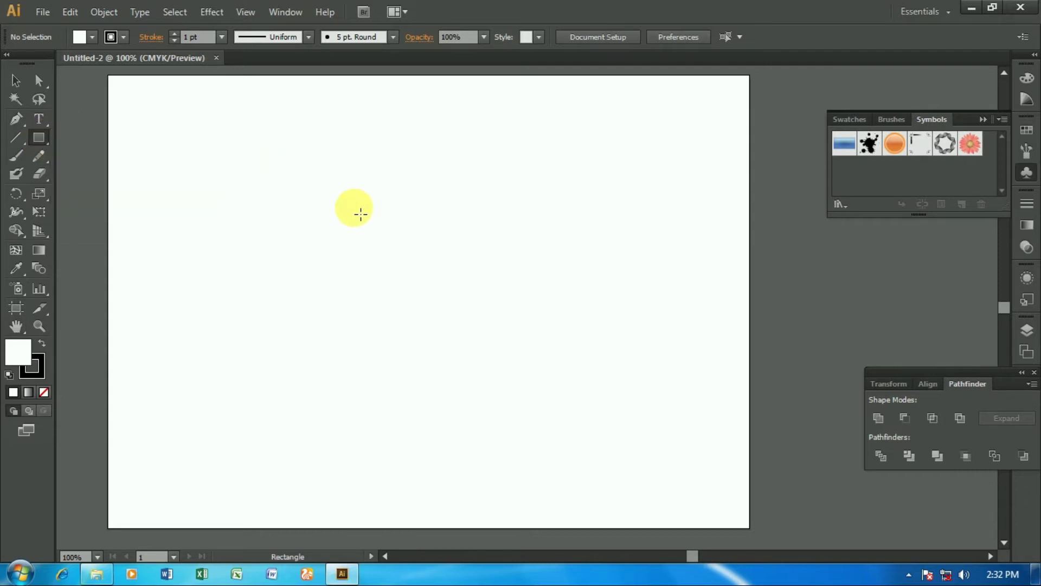
pyautogui.moveTo(360, 214); pyautogui.dragTo(405, 361)
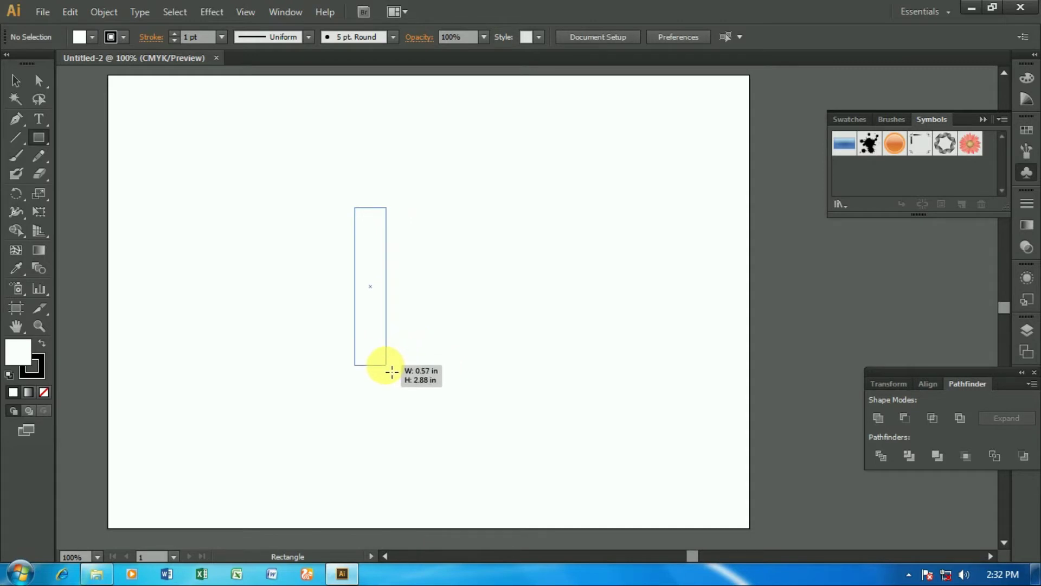
pyautogui.moveTo(406, 360); pyautogui.dragTo(391, 364)
# - Move the rectangle left, widen it slightly, and rotate it about 30 degrees to lean right
pyautogui.click(16, 80)
pyautogui.moveTo(368, 253); pyautogui.dragTo(284, 231)
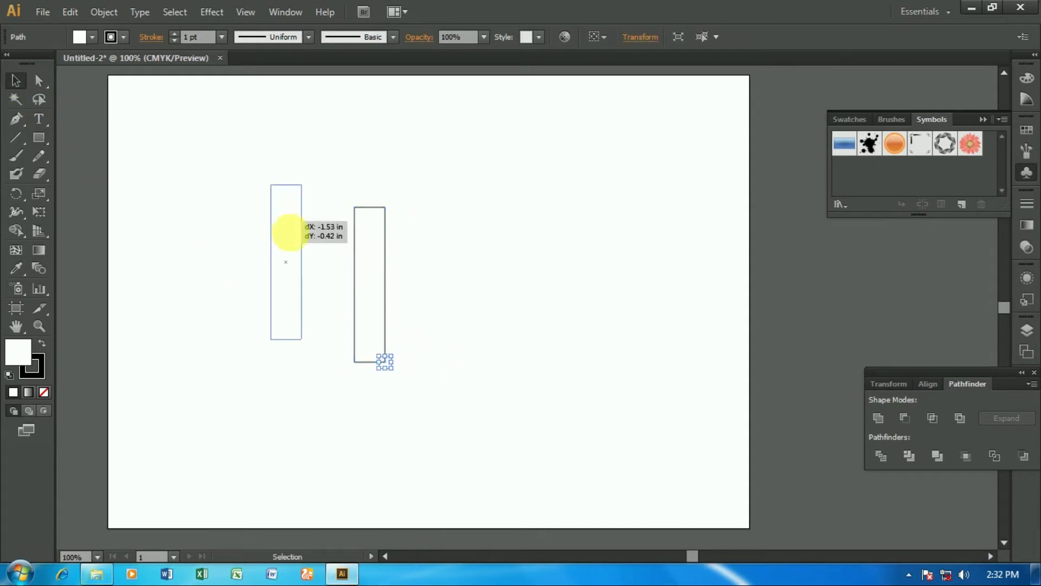
pyautogui.moveTo(302, 339); pyautogui.dragTo(308, 344)
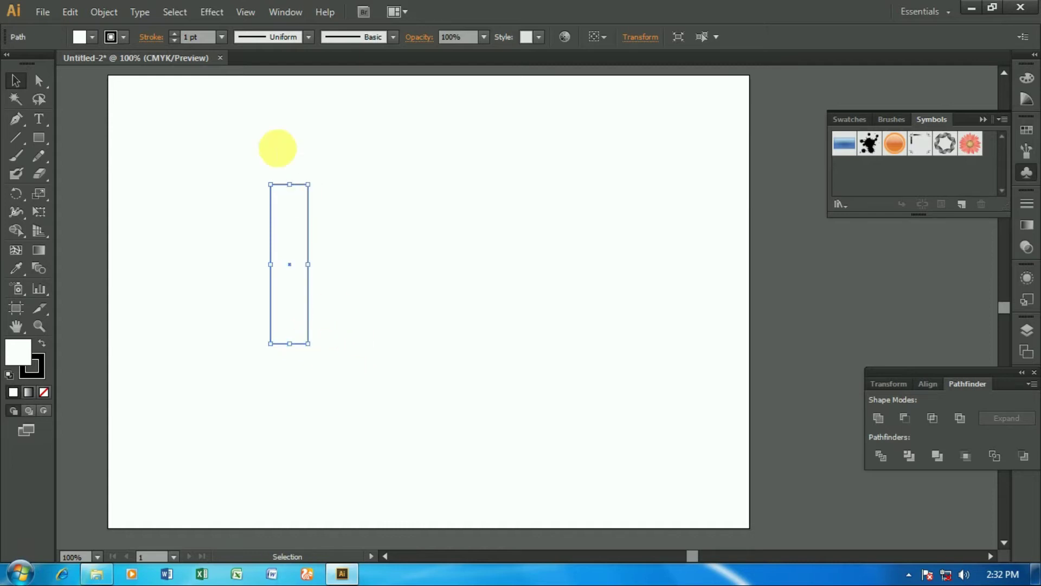
pyautogui.moveTo(319, 185); pyautogui.dragTo(352, 213)
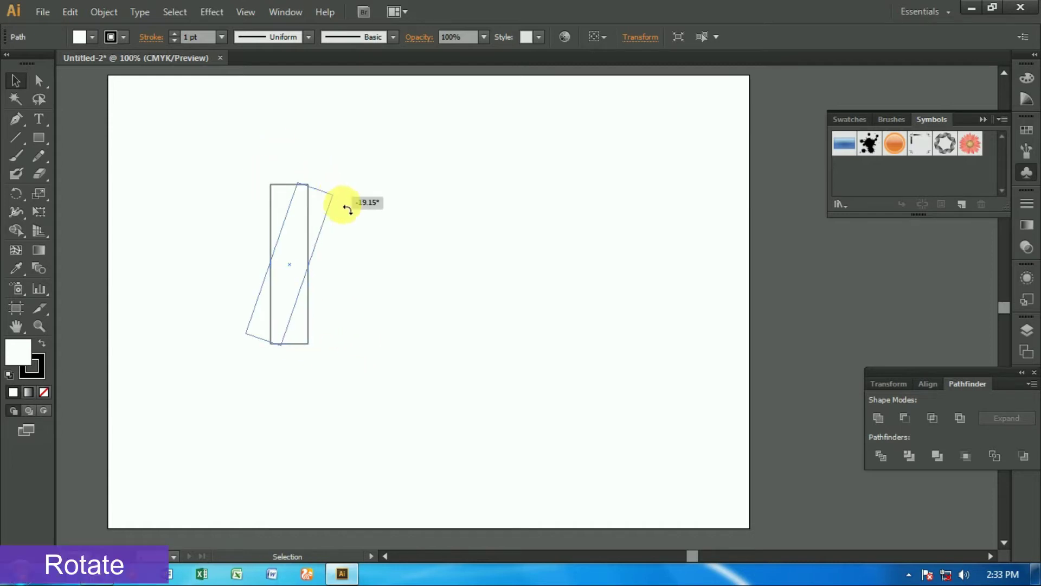
pyautogui.moveTo(352, 213); pyautogui.dragTo(353, 214)
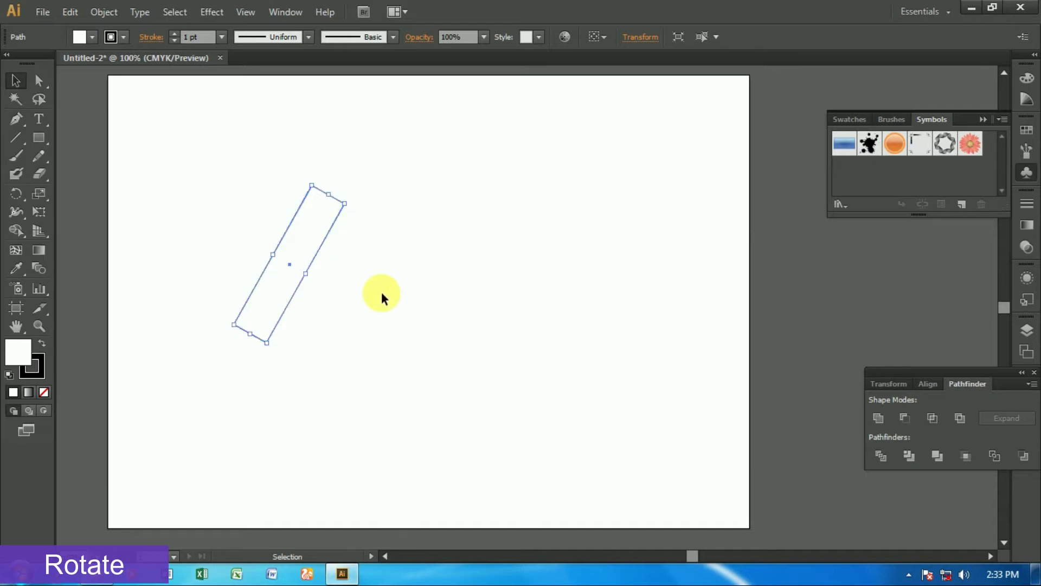
# - Make a vertically reflected (90°) copy of the tilted bar and nudge it right to cross the original
pyautogui.rightClick(288, 278)
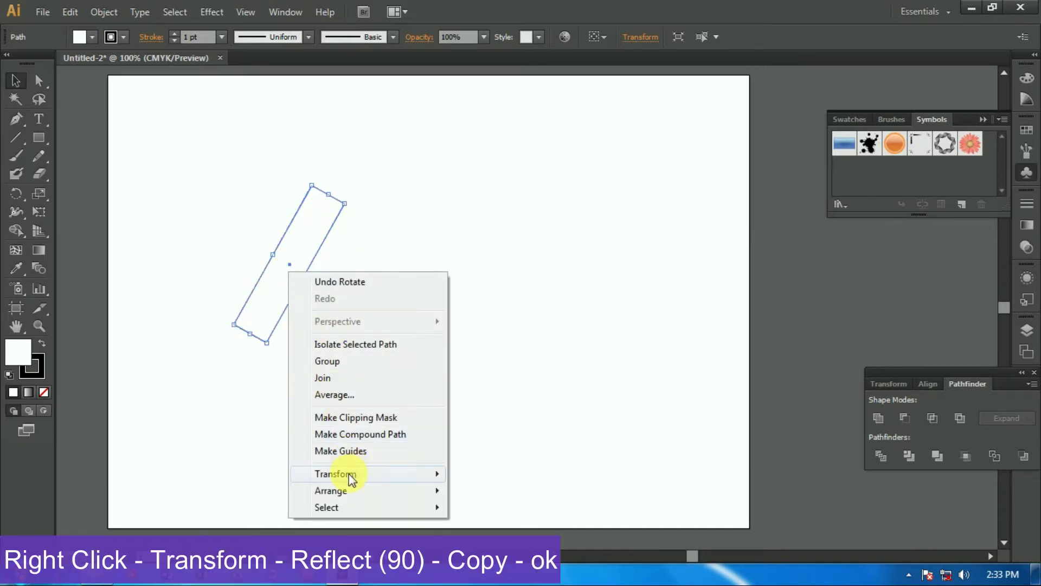
pyautogui.moveTo(335, 474)
pyautogui.click(493, 394)
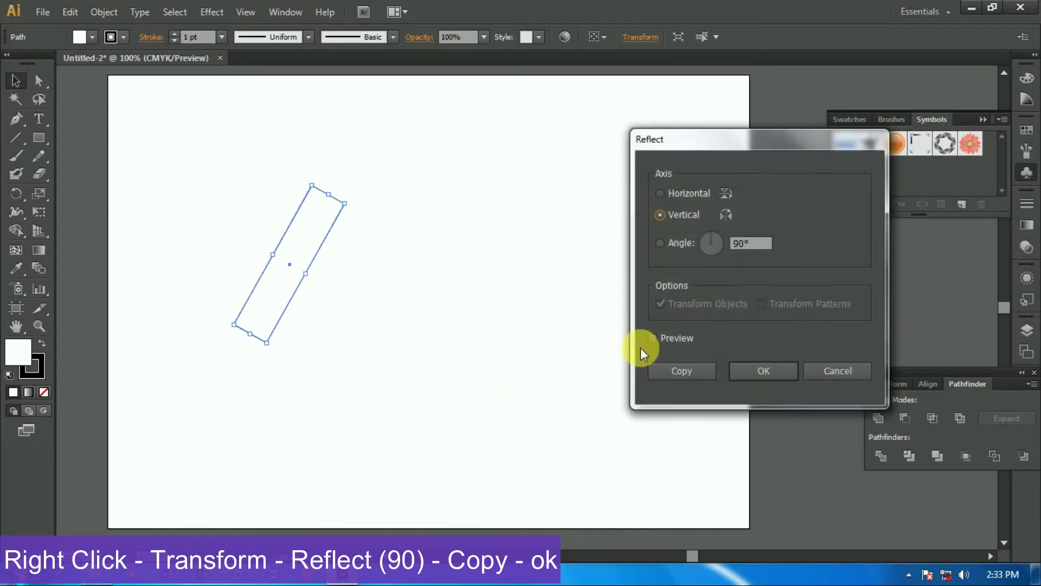
pyautogui.click(652, 337)
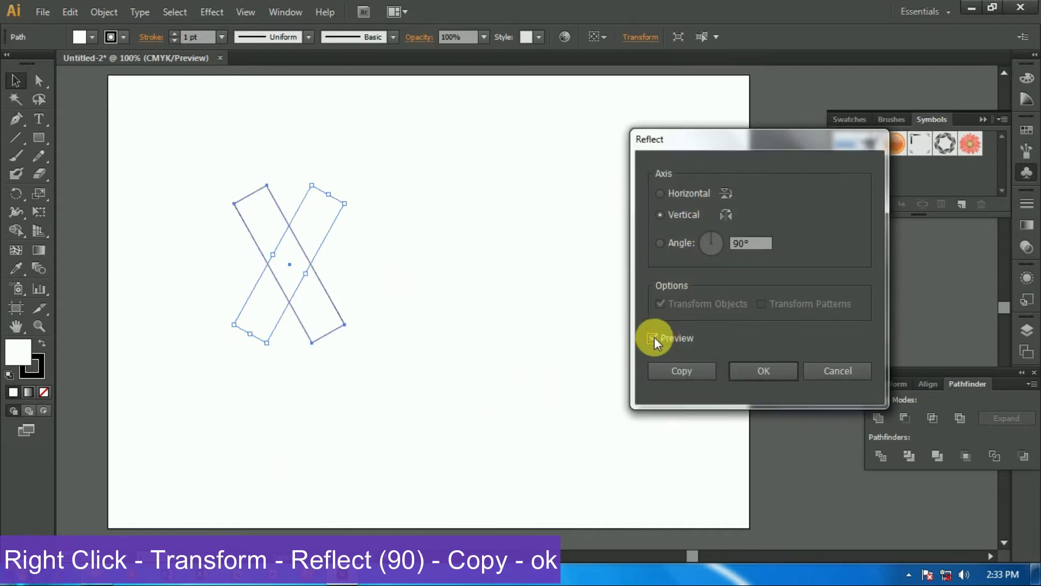
pyautogui.click(680, 369)
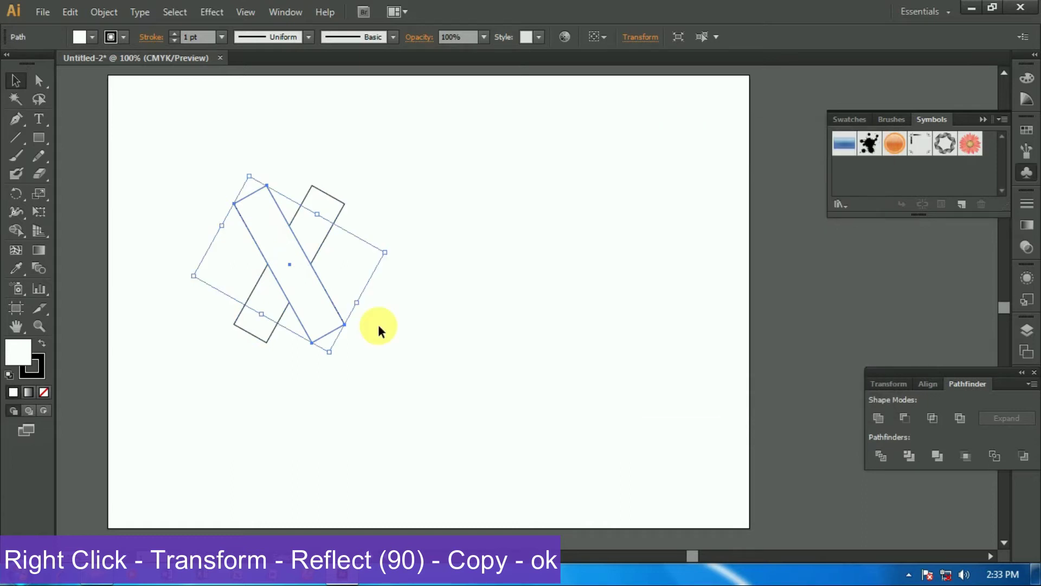
pyautogui.press('Right')
pyautogui.press('Right')
pyautogui.press('Right')
pyautogui.press('Right')
pyautogui.press('Right')
pyautogui.press('Right')
pyautogui.press('Right')
pyautogui.press('Right')
pyautogui.press('Right')
pyautogui.press('Right')
pyautogui.press('Right')
pyautogui.press('Right')
pyautogui.press('Right')
pyautogui.press('Right')
pyautogui.press('Right')
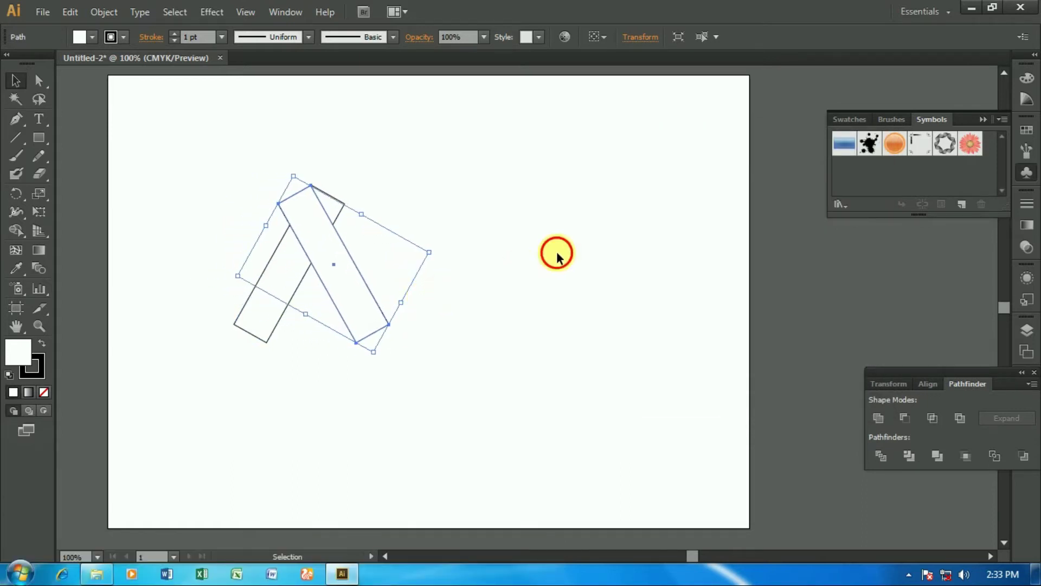
# - Set the fill of both bars to None, leaving an A-shaped outline
pyautogui.click(547, 255)
pyautogui.moveTo(181, 136); pyautogui.dragTo(424, 365)
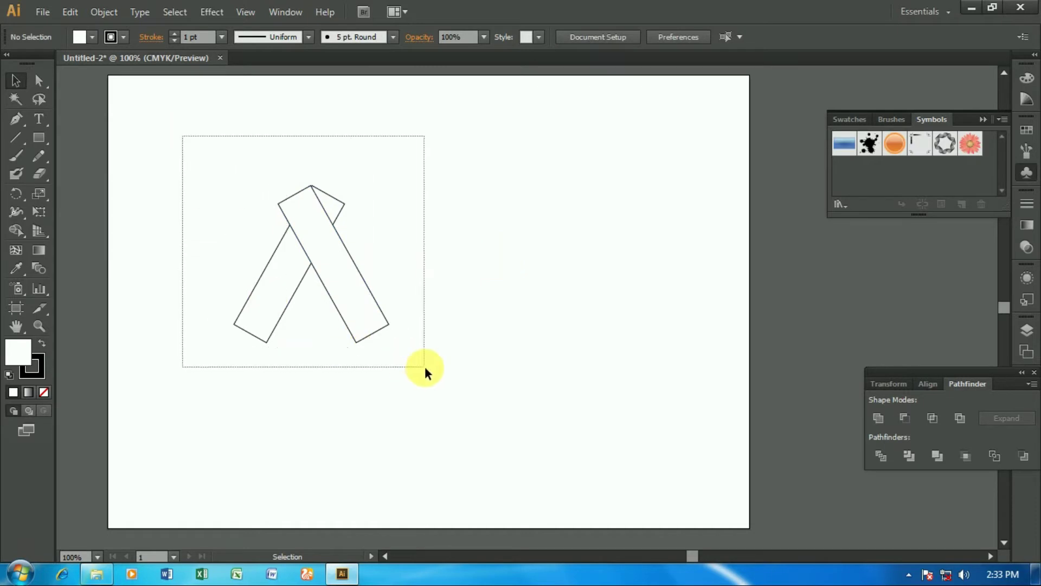
pyautogui.click(90, 39)
pyautogui.click(13, 73)
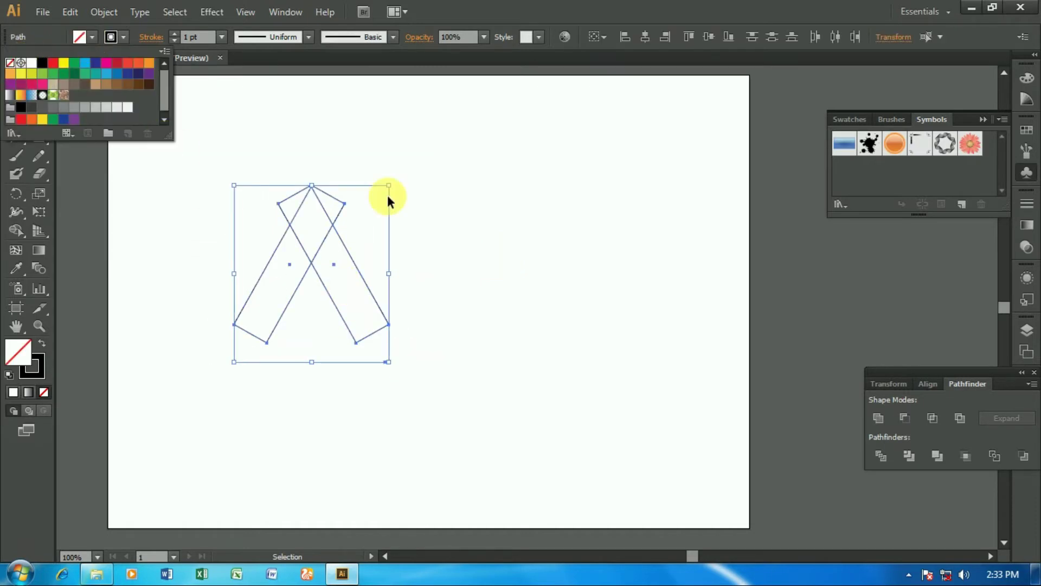
pyautogui.click(437, 195)
pyautogui.click(457, 247)
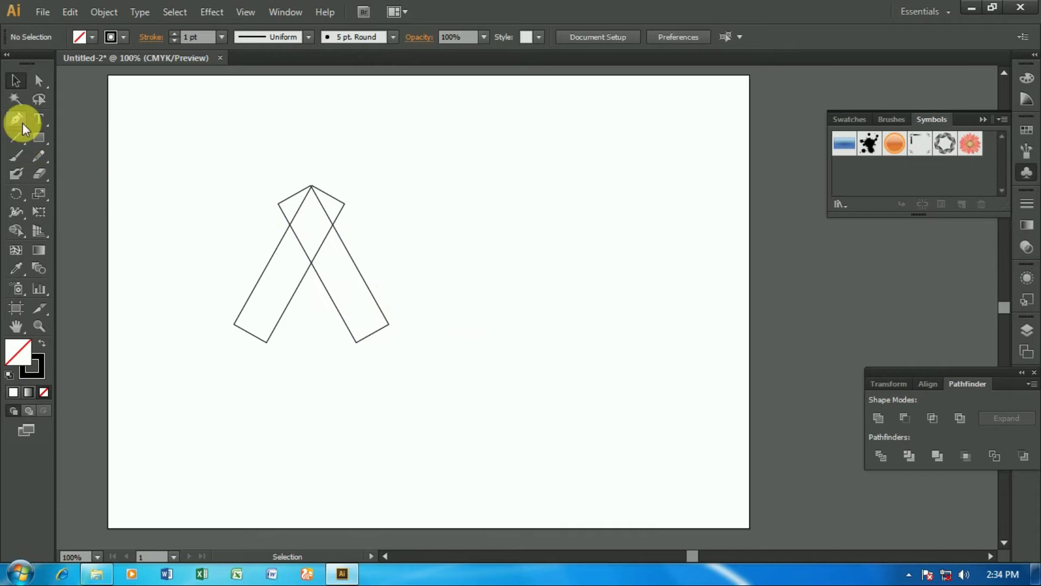
# - At 200% zoom, draw a short horizontal crossbar from the A's crossing point to the right bar
pyautogui.click(15, 137)
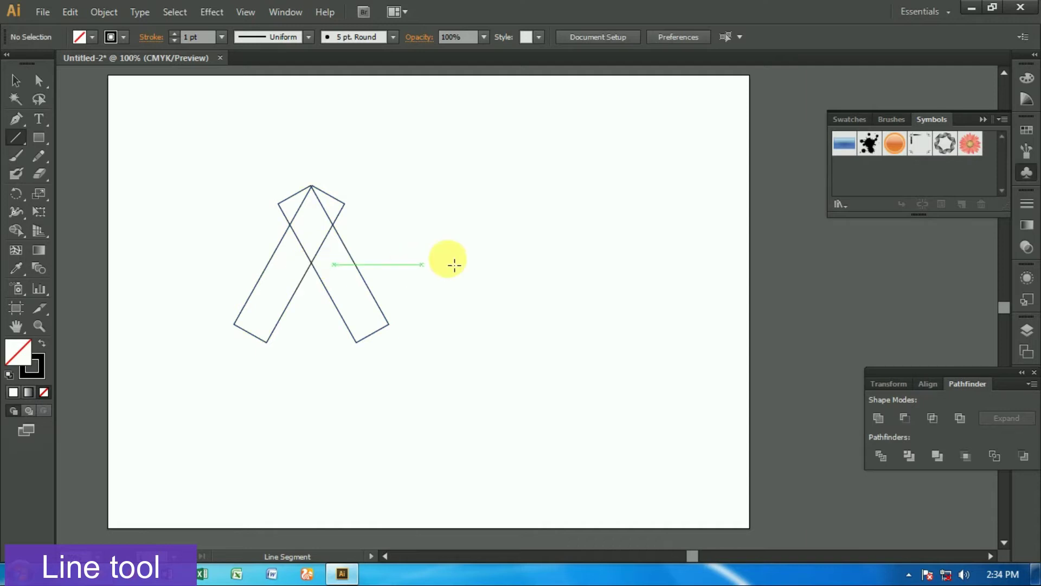
pyautogui.hotkey('ctrl', '+')
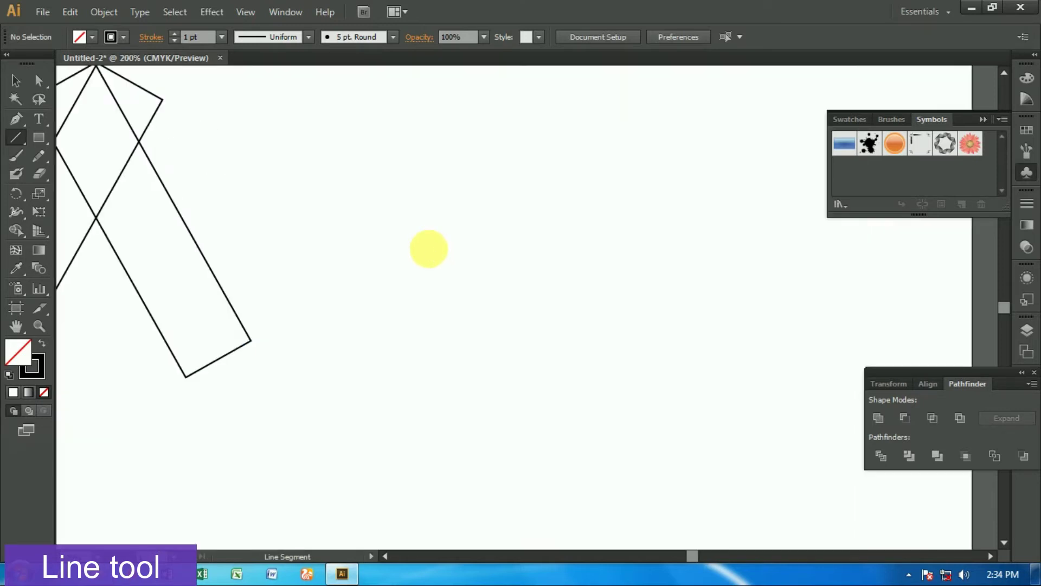
pyautogui.moveTo(316, 344); pyautogui.dragTo(591, 388)
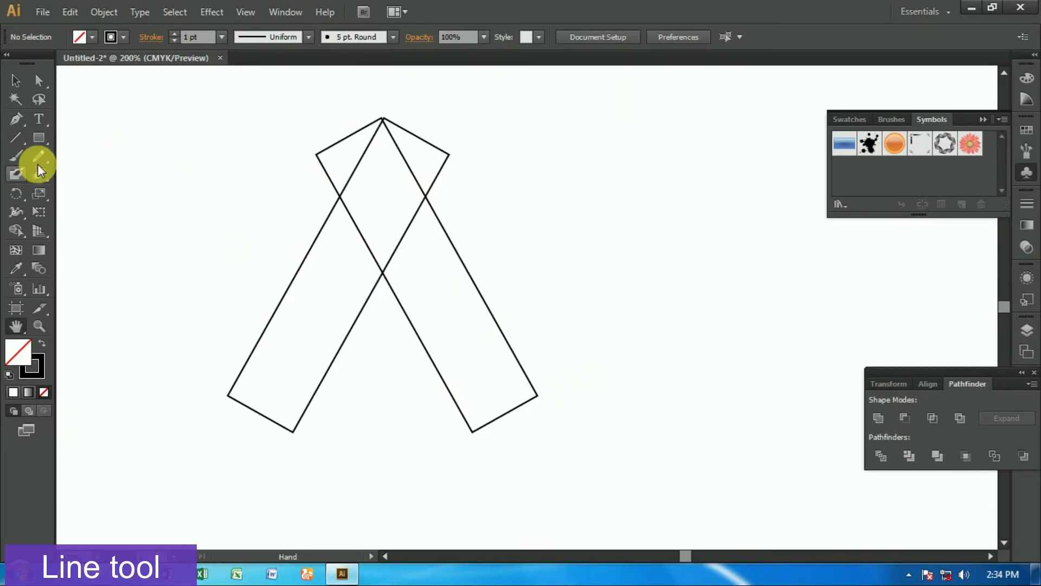
pyautogui.click(15, 137)
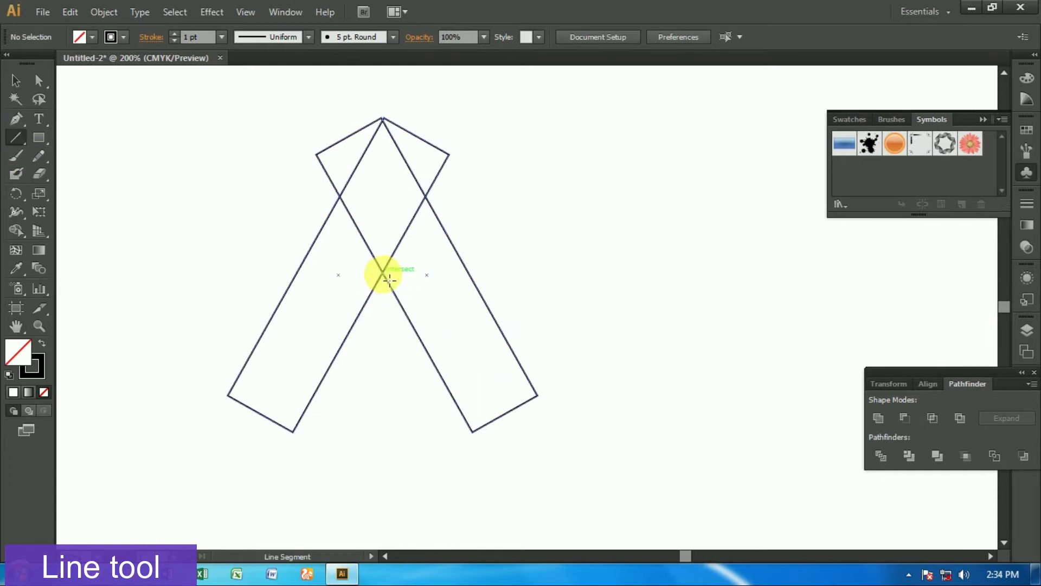
pyautogui.moveTo(405, 279); pyautogui.dragTo(498, 283)
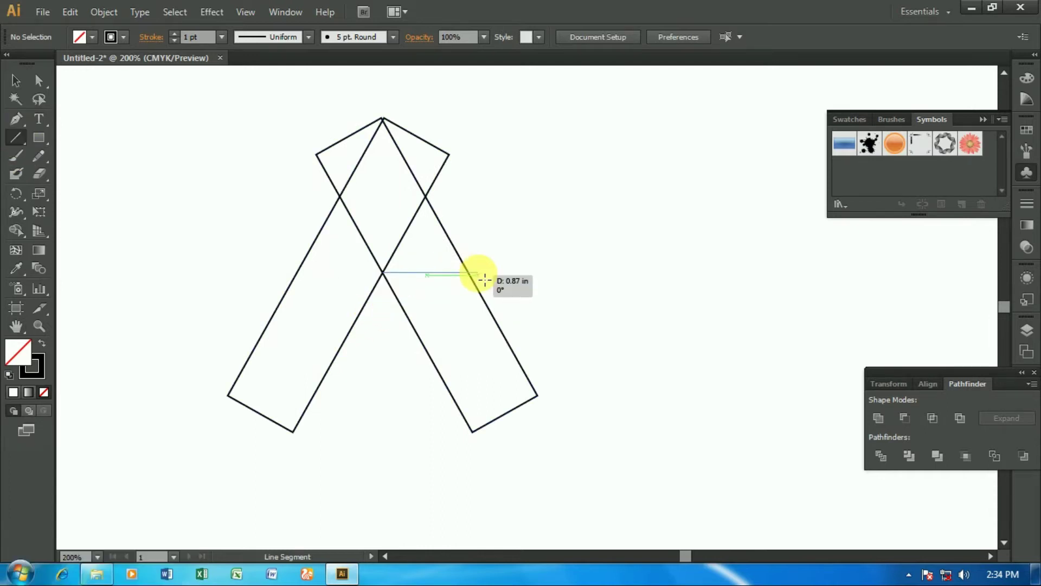
pyautogui.moveTo(497, 283); pyautogui.dragTo(483, 279)
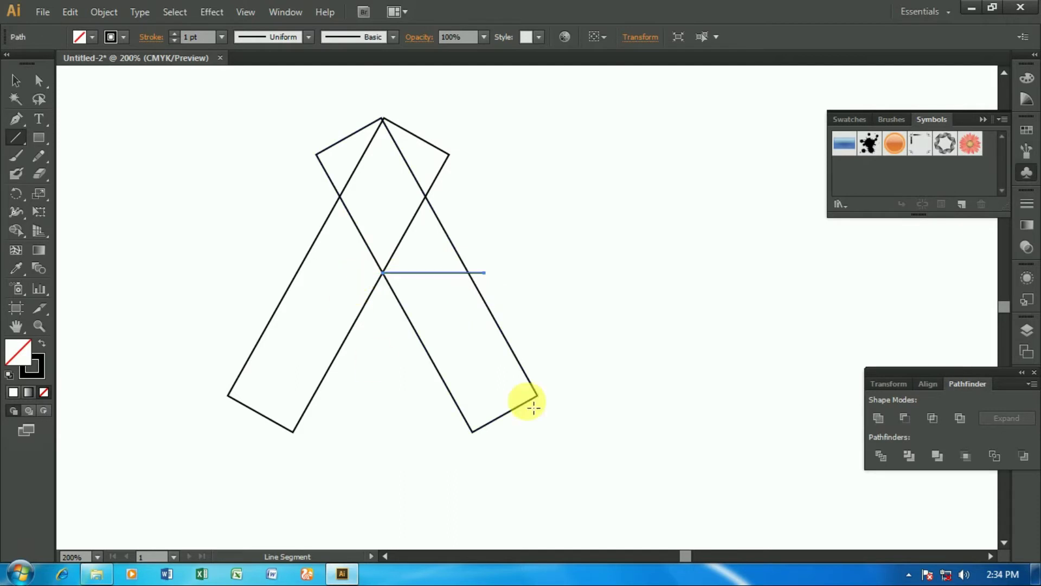
pyautogui.click(131, 213)
pyautogui.click(578, 332)
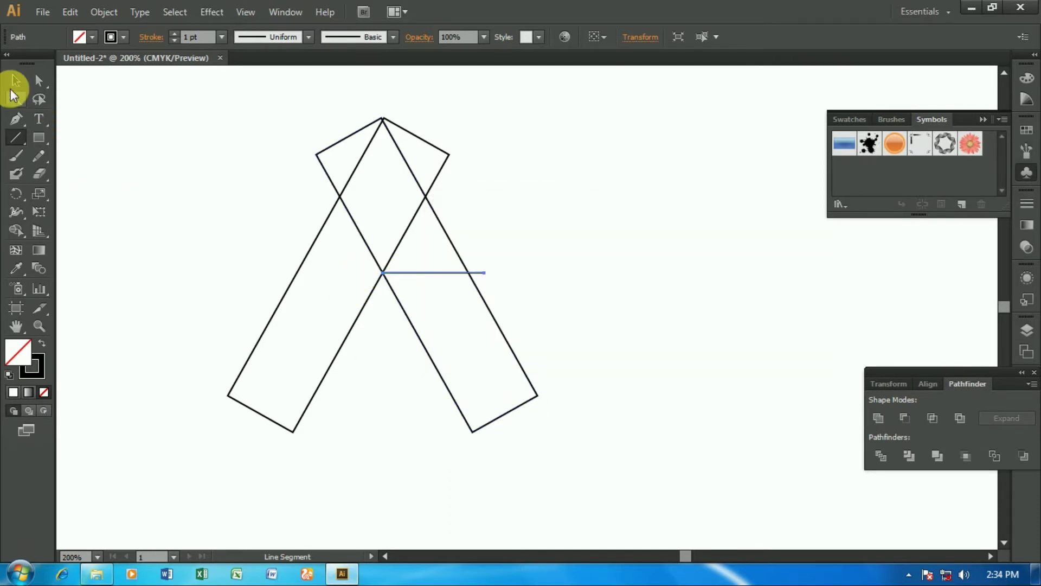
pyautogui.click(13, 82)
pyautogui.click(578, 216)
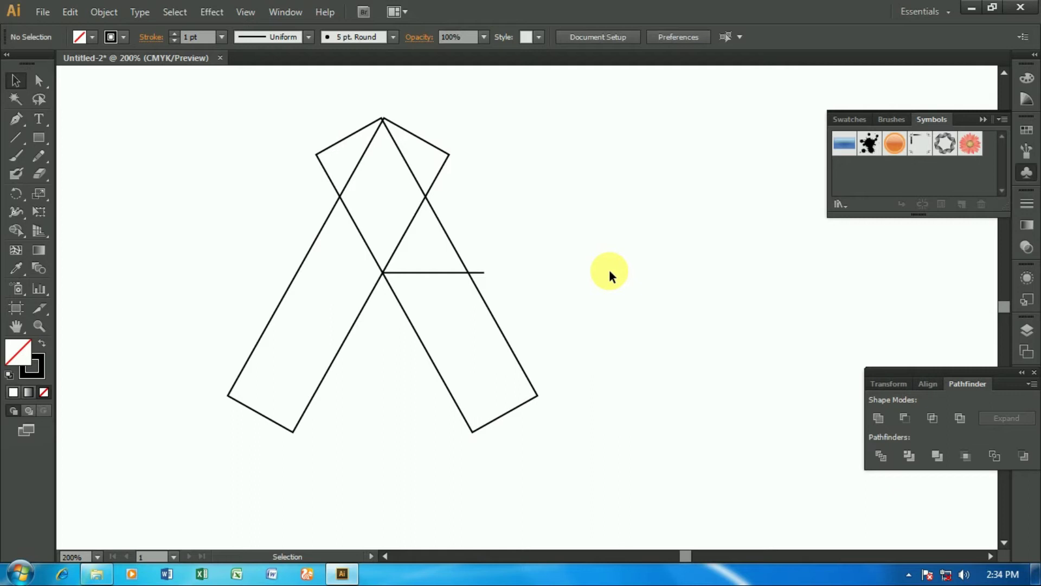
# - Draw a long horizontal line across the A's base corners and select all the lines
pyautogui.scroll(-1, 537, 348)
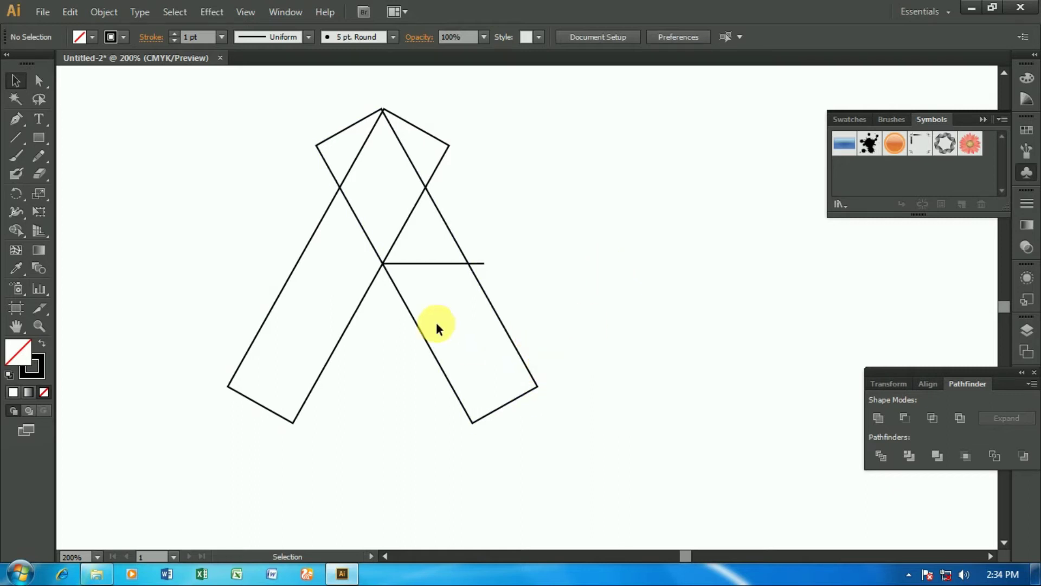
pyautogui.click(15, 141)
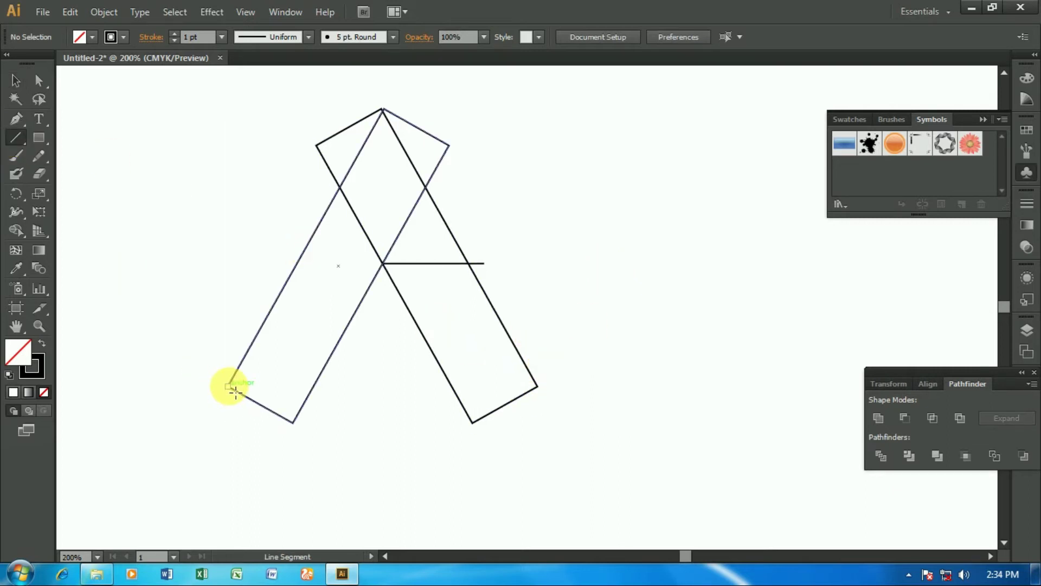
pyautogui.moveTo(235, 389); pyautogui.dragTo(624, 392)
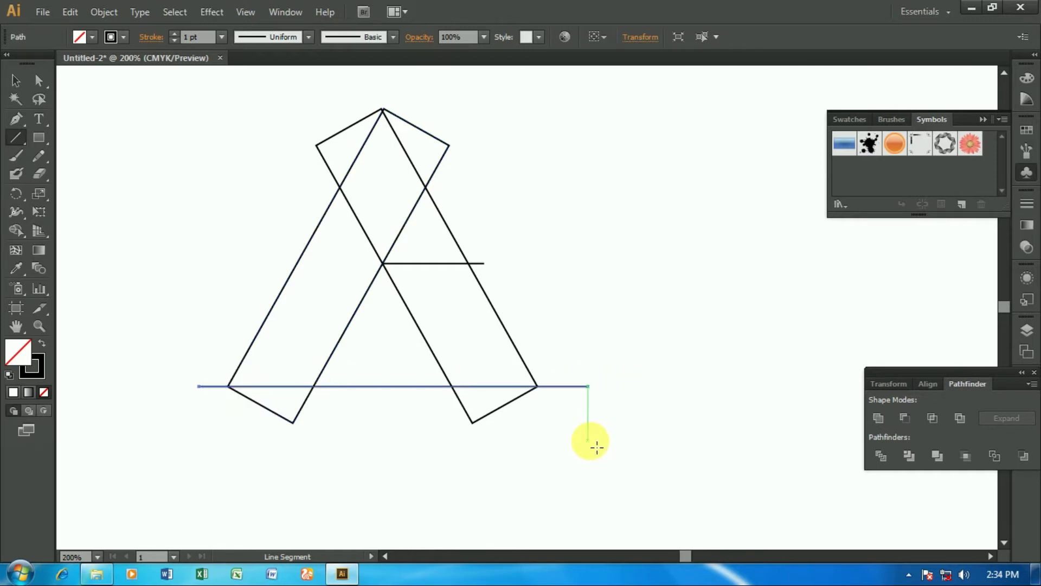
pyautogui.click(16, 81)
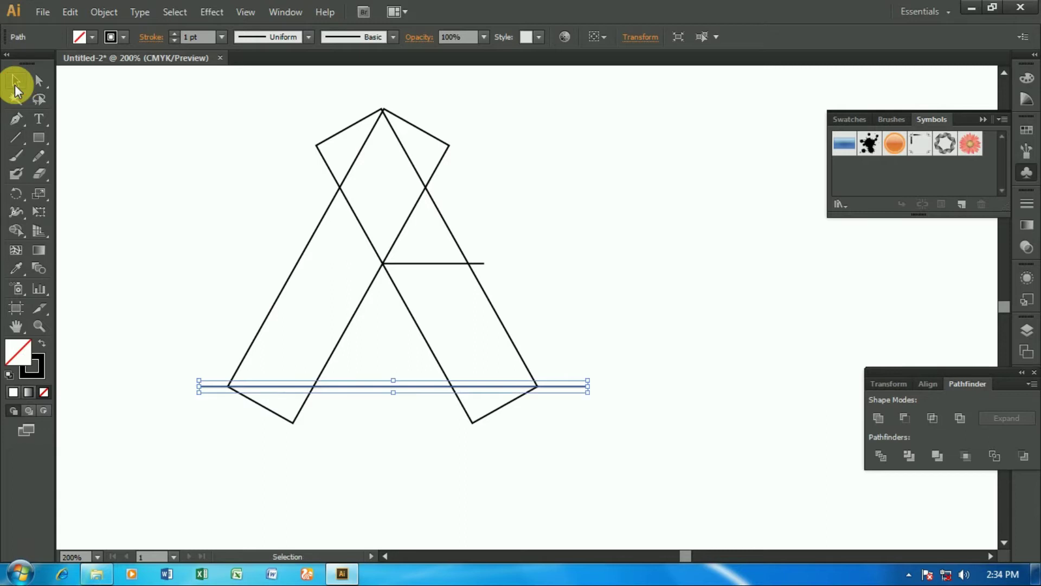
pyautogui.moveTo(142, 72); pyautogui.dragTo(628, 482)
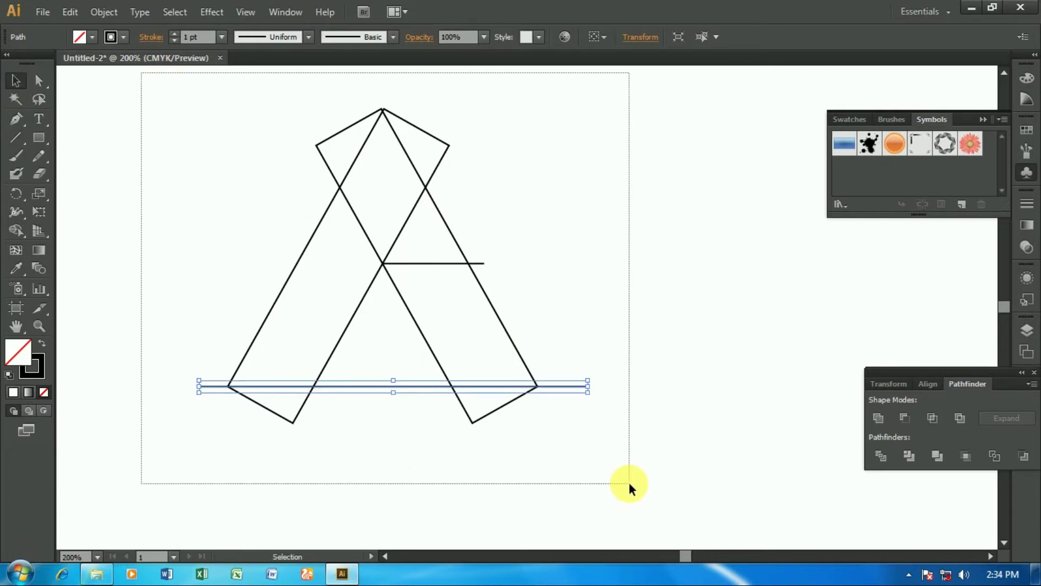
pyautogui.scroll(1, 578, 472)
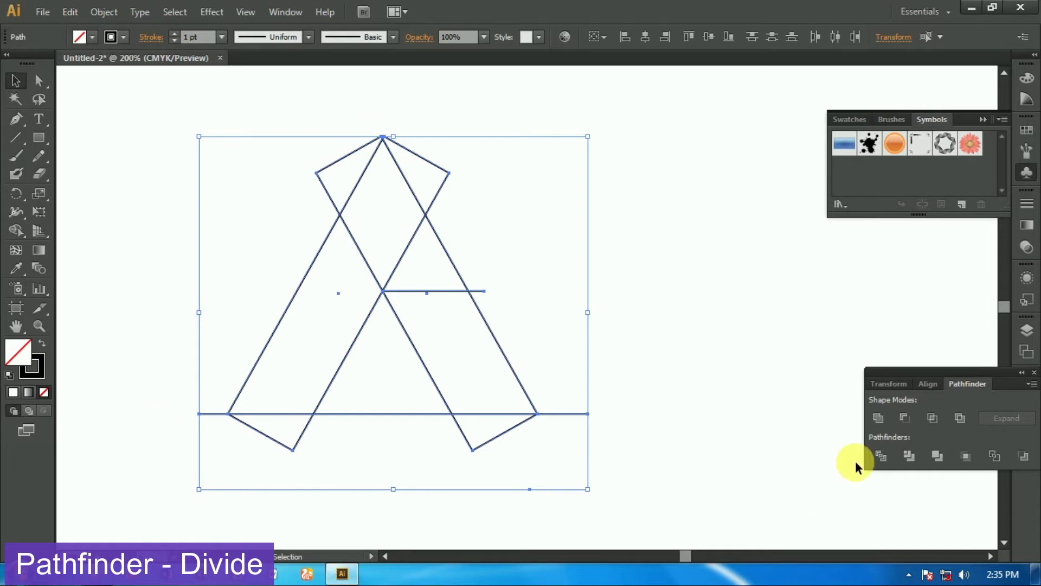
# - Divide the lines with Pathfinder where they cross and ungroup the resulting pieces
pyautogui.click(881, 456)
pyautogui.click(698, 415)
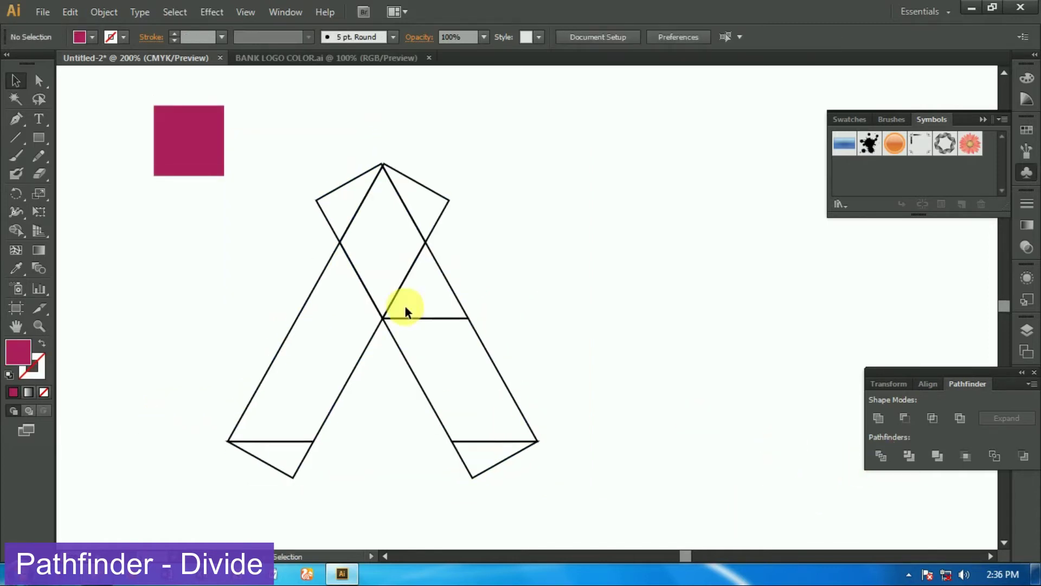
pyautogui.click(384, 317)
pyautogui.rightClick(425, 364)
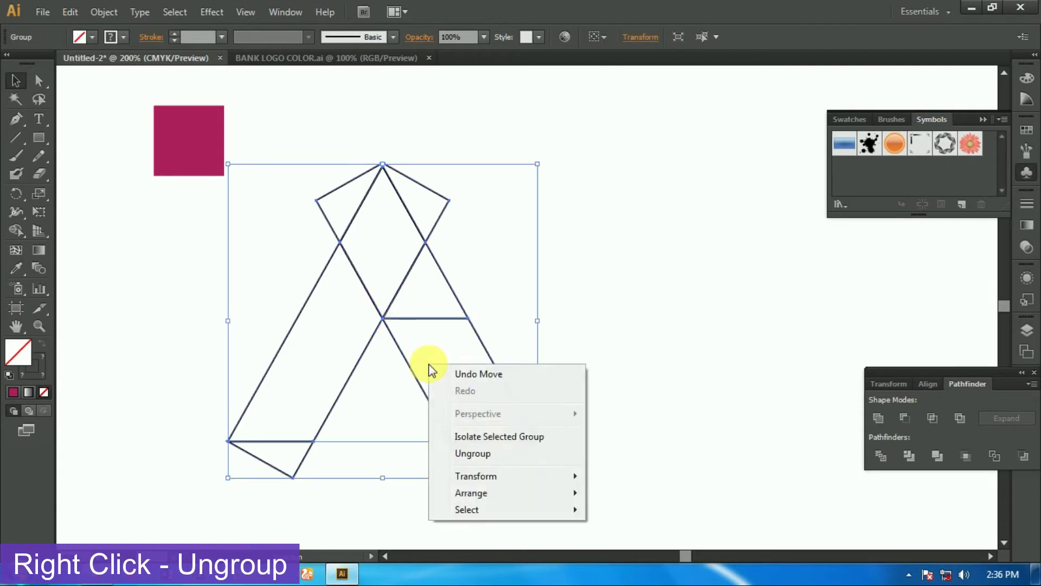
pyautogui.click(497, 458)
pyautogui.click(505, 488)
# - Delete the bottom triangles, top-right segments and leftover small triangles, leaving the diamond and legs
pyautogui.moveTo(210, 470); pyautogui.dragTo(490, 461)
pyautogui.press('Delete')
pyautogui.moveTo(418, 146); pyautogui.dragTo(446, 204)
pyautogui.press('Delete')
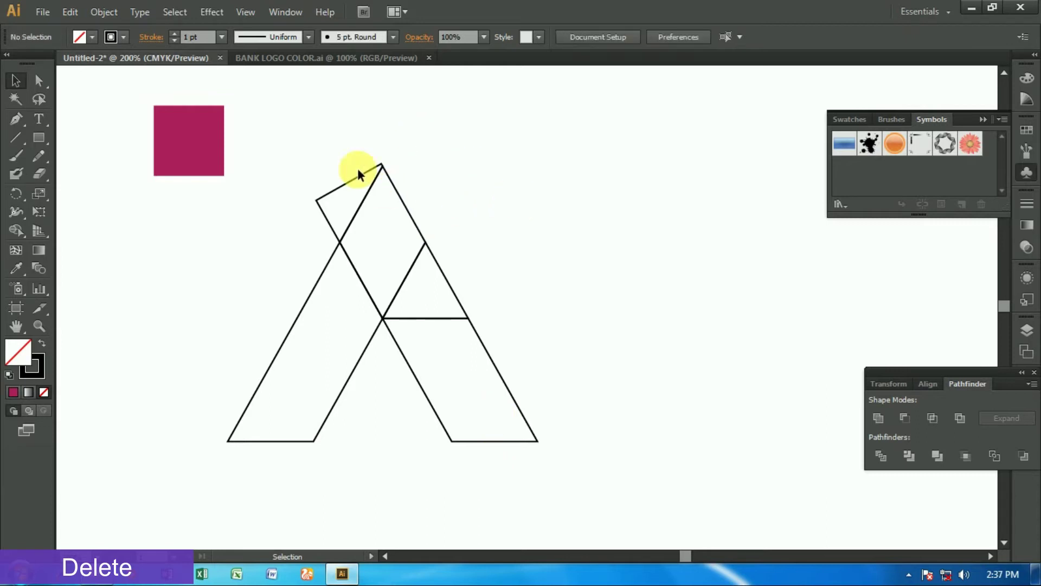
pyautogui.click(346, 183)
pyautogui.press('Delete')
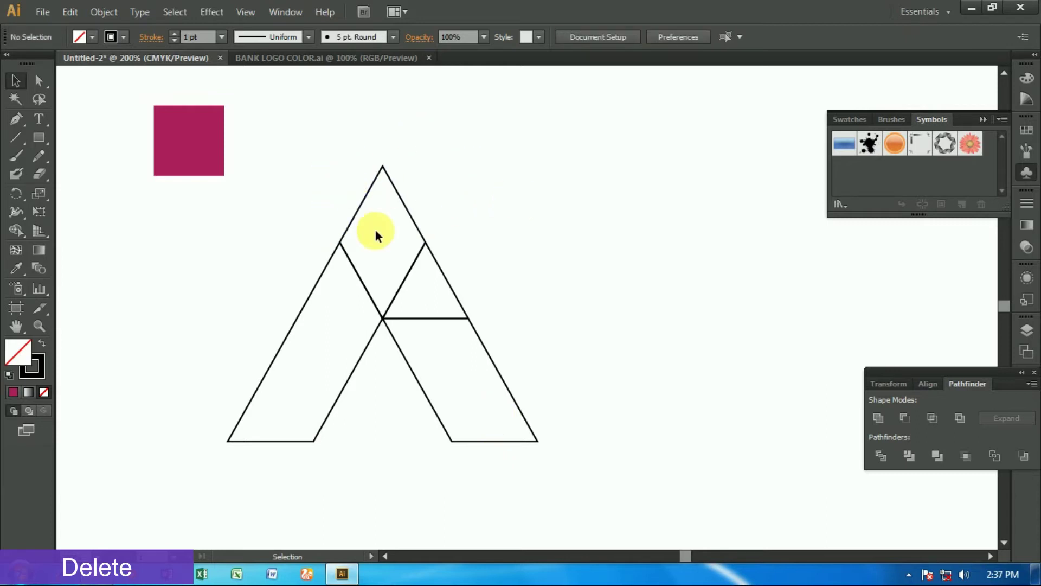
pyautogui.click(438, 272)
pyautogui.press('Delete')
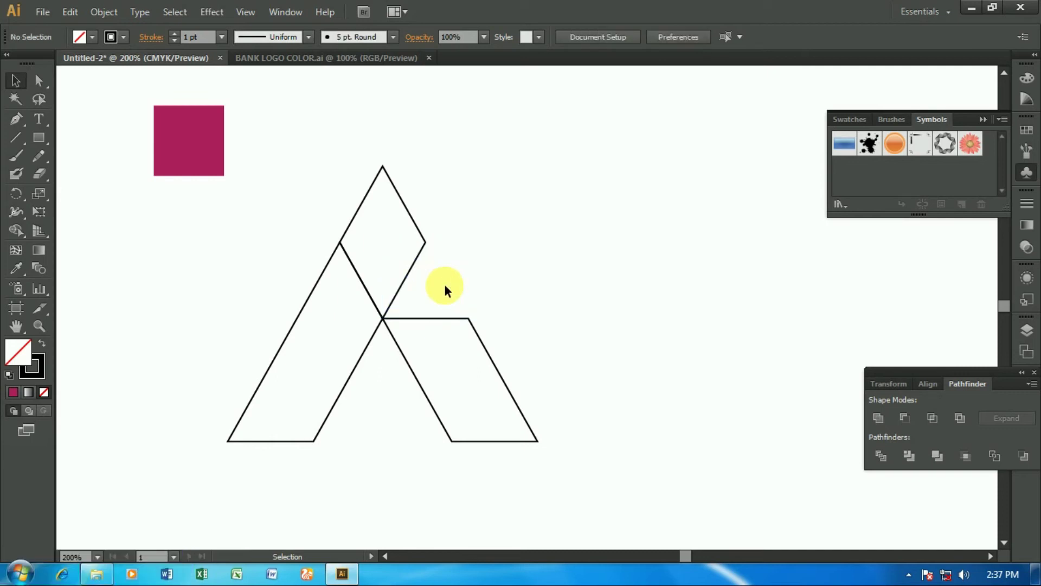
pyautogui.scroll(-1, 412, 272)
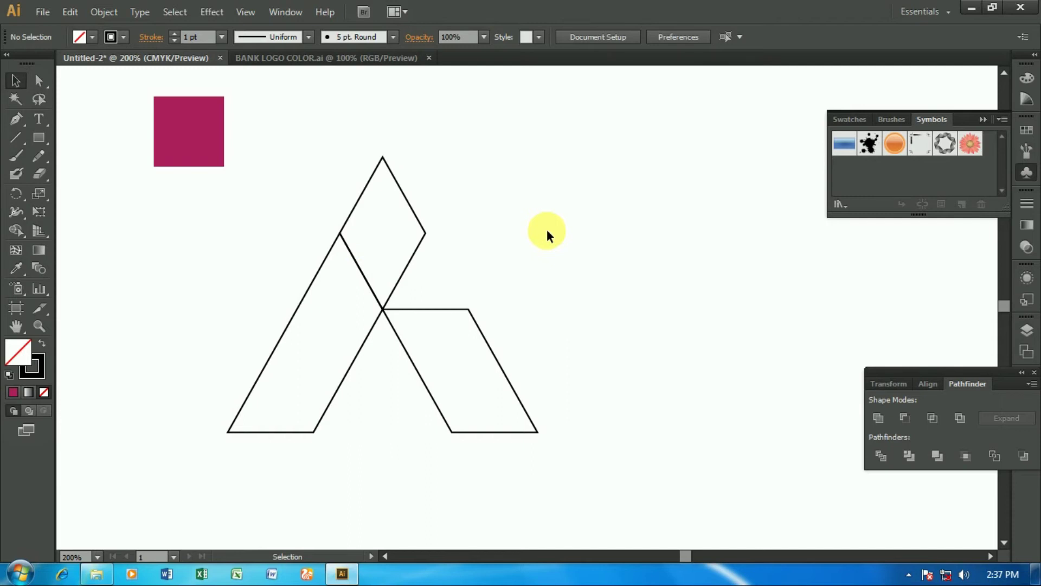
pyautogui.click(352, 212)
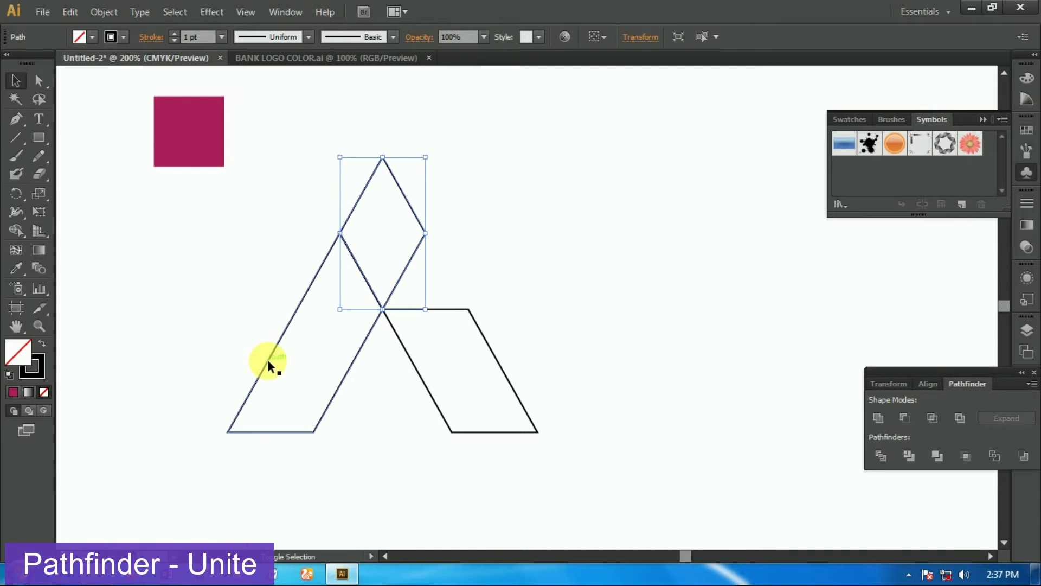
# - Unite the top diamond with the left parallelogram into one shape
pyautogui.keyDown('shift'); pyautogui.click(269, 359); pyautogui.keyUp('shift')
pyautogui.click(878, 418)
pyautogui.click(607, 346)
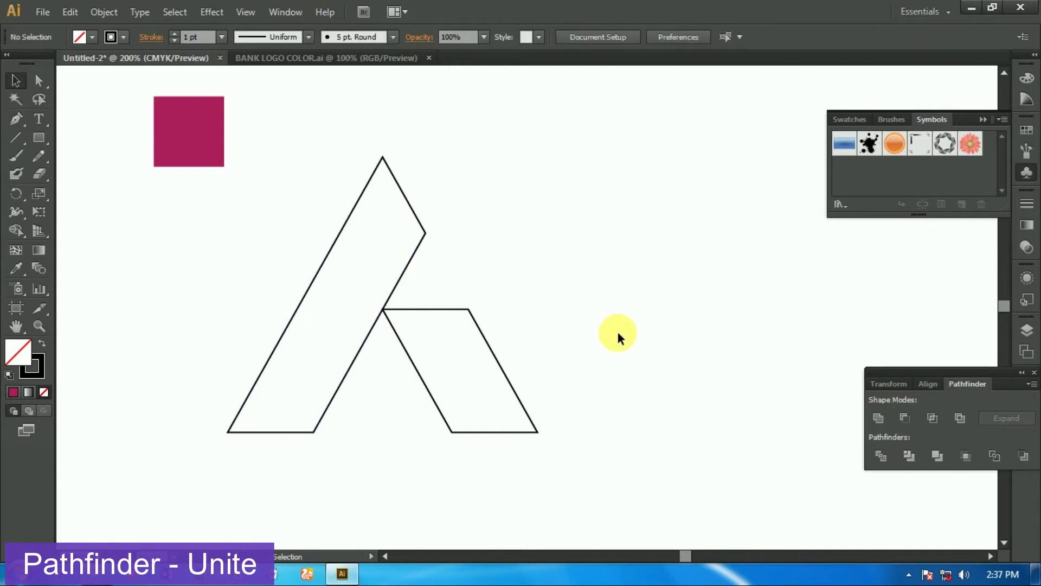
pyautogui.click(337, 241)
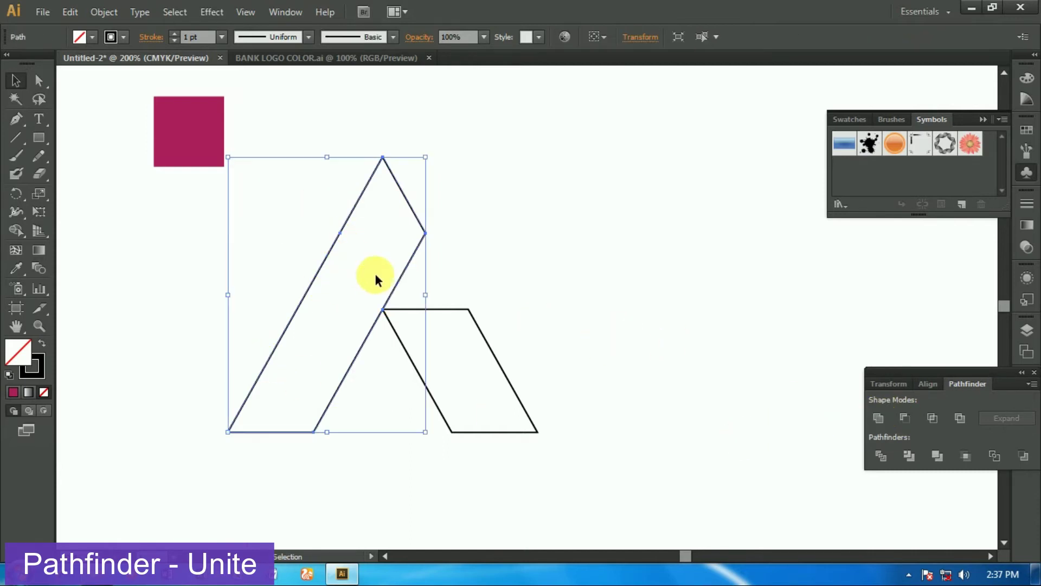
# - Fill the merged leg and the right parallelogram with the magenta sampled from the square
pyautogui.click(15, 269)
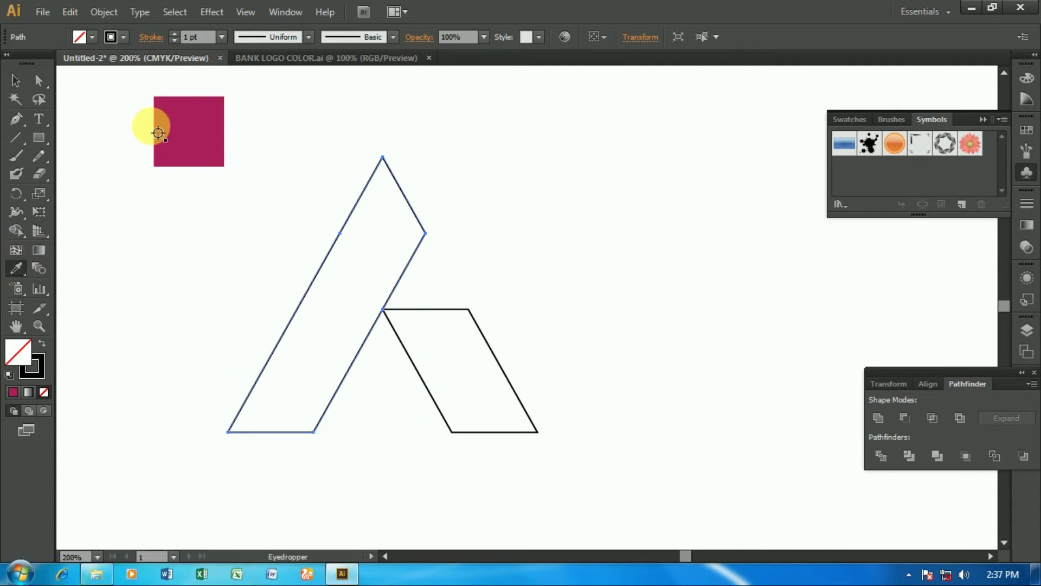
pyautogui.click(174, 128)
pyautogui.click(15, 80)
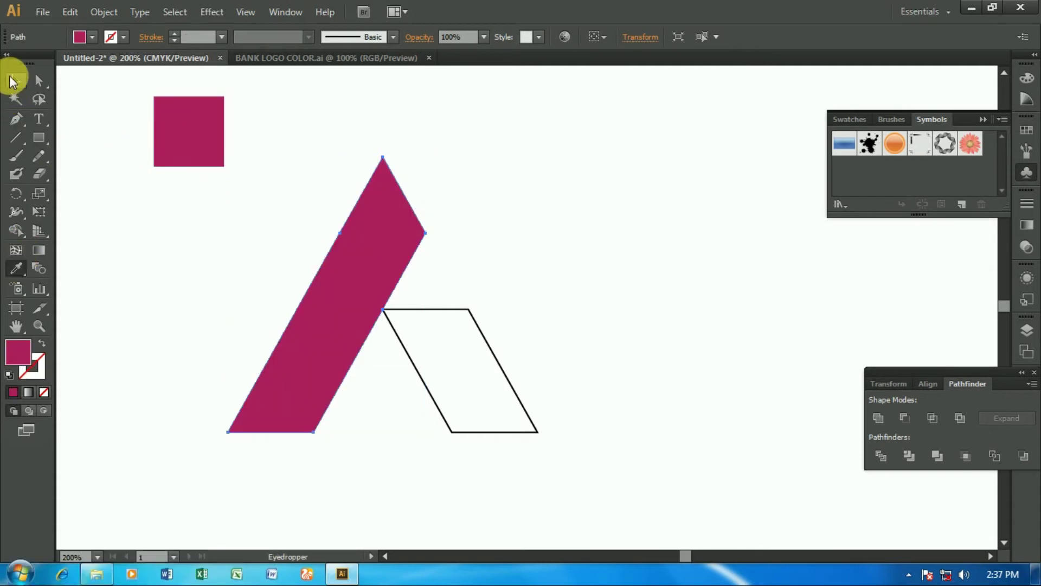
pyautogui.click(477, 338)
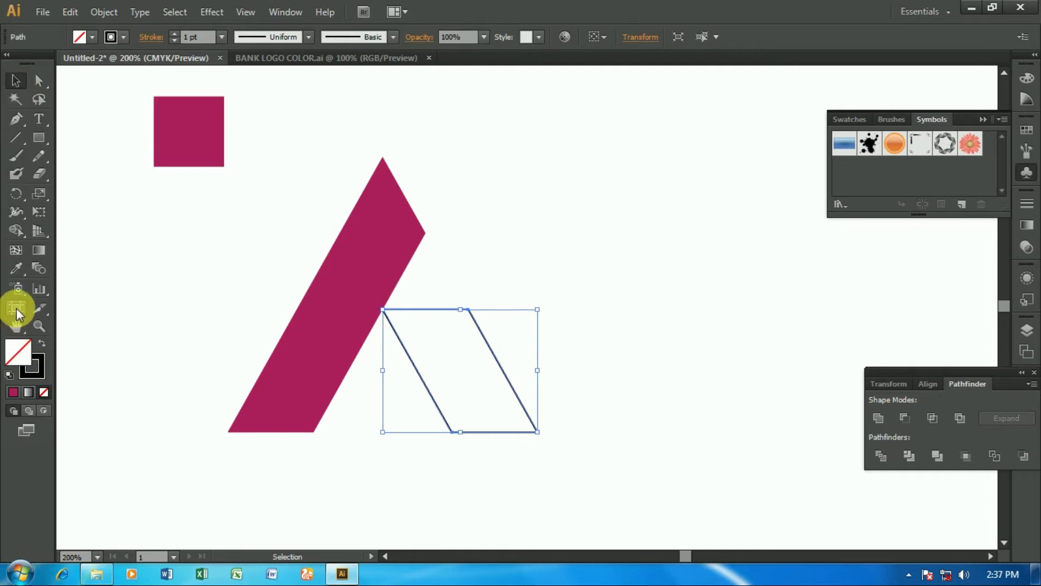
pyautogui.click(22, 269)
pyautogui.click(327, 320)
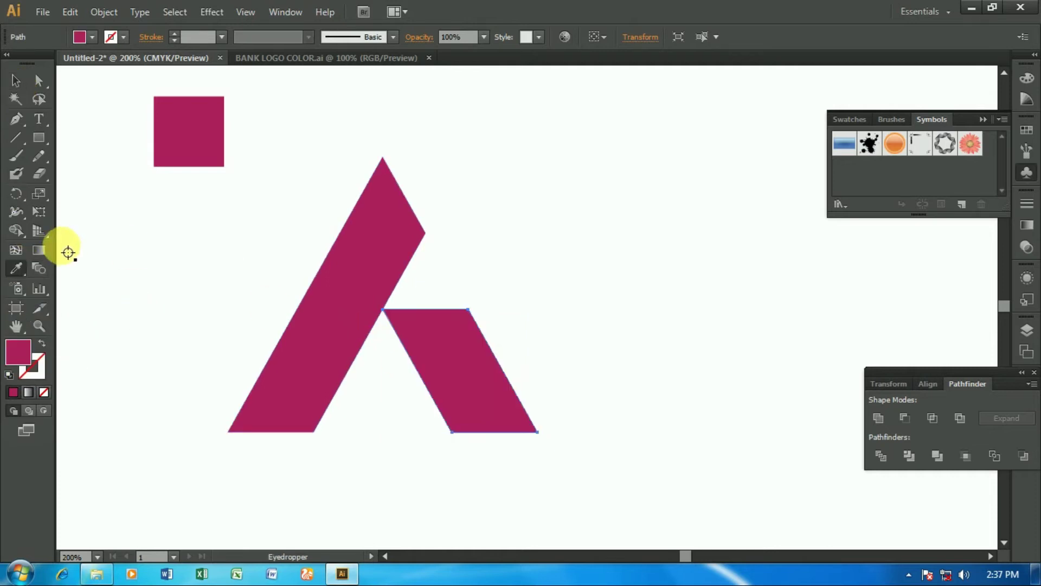
pyautogui.click(12, 81)
pyautogui.click(183, 280)
# - At 150% zoom, move the magenta square up, then shrink the A mark and shift it left
pyautogui.scroll(-3, 182, 280)
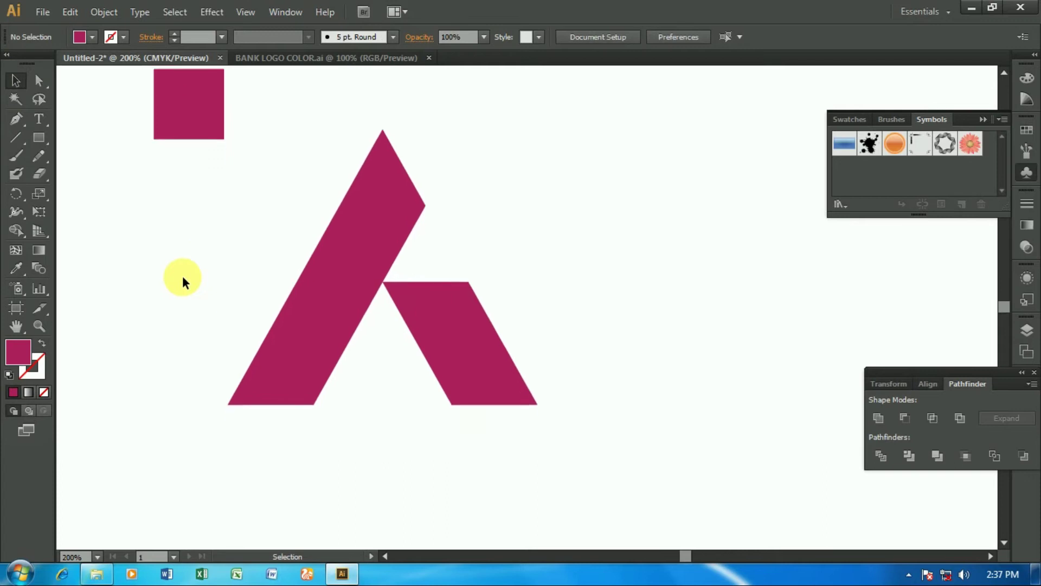
pyautogui.scroll(-2, 182, 280)
pyautogui.scroll(-1, 182, 275)
pyautogui.hotkey('ctrl', '-')
pyautogui.moveTo(117, 162); pyautogui.dragTo(146, 101)
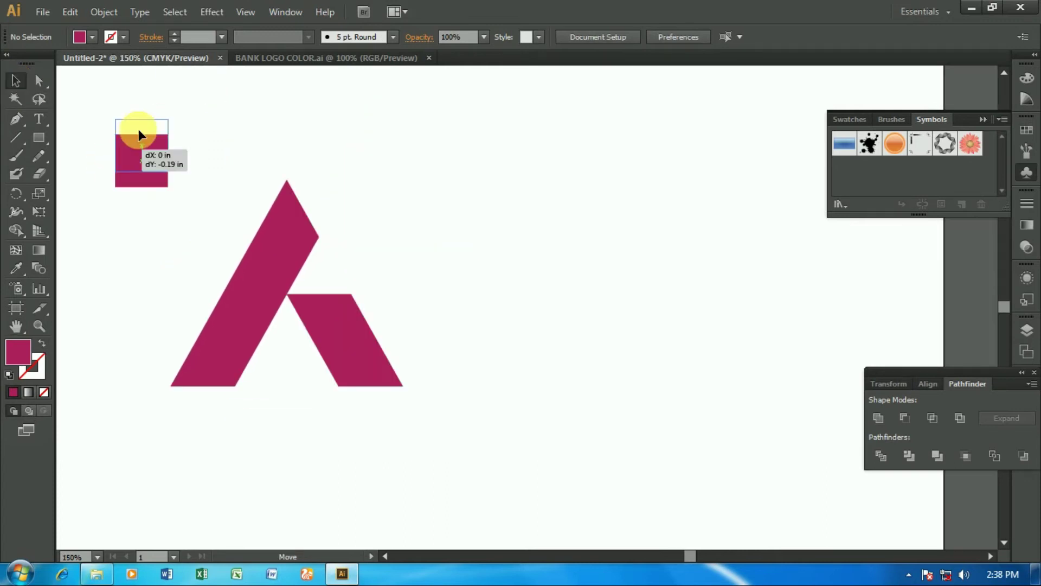
pyautogui.moveTo(151, 200); pyautogui.dragTo(406, 358)
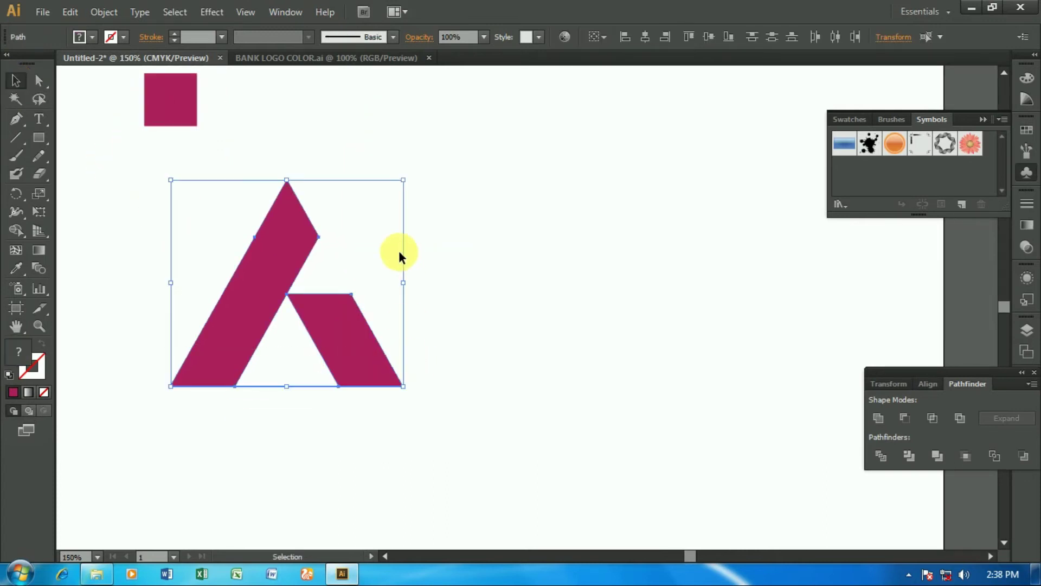
pyautogui.moveTo(407, 180); pyautogui.dragTo(391, 190)
pyautogui.moveTo(279, 285); pyautogui.dragTo(168, 282)
pyautogui.click(516, 295)
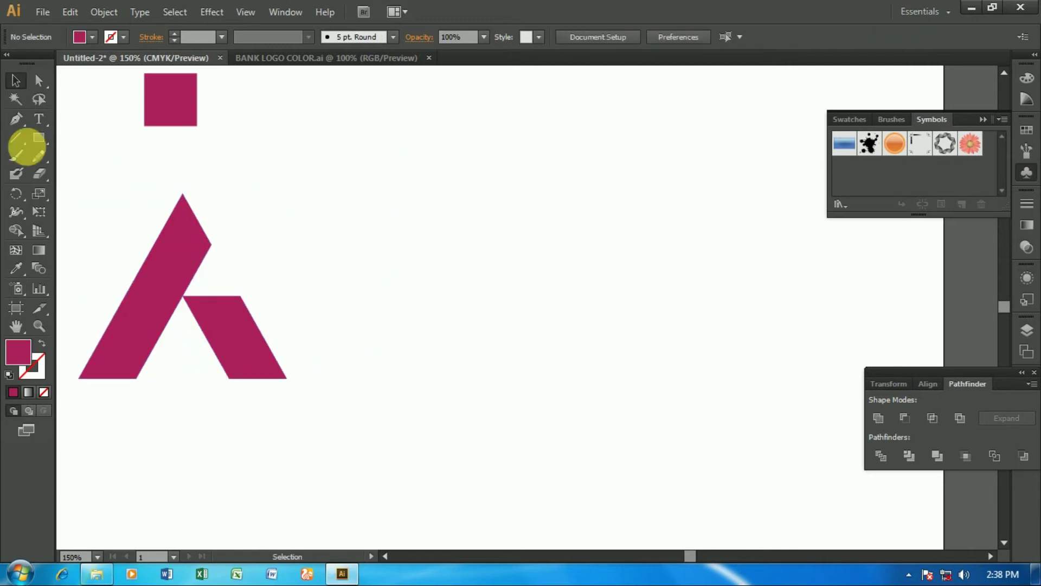
# - Type 'AXIS BANK' on the canvas at 100 pt font size
pyautogui.click(41, 125)
pyautogui.click(412, 339)
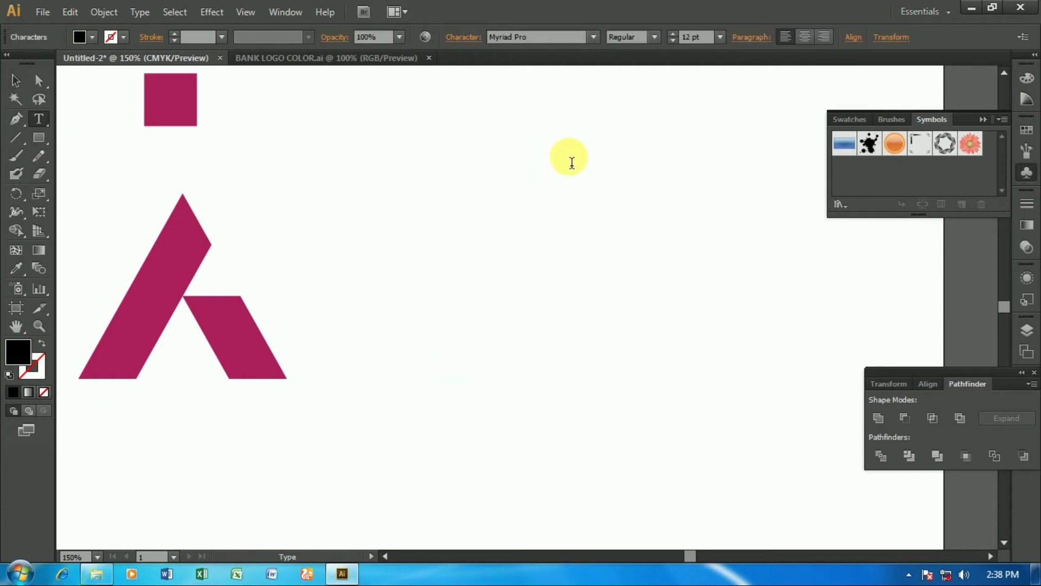
pyautogui.click(688, 37)
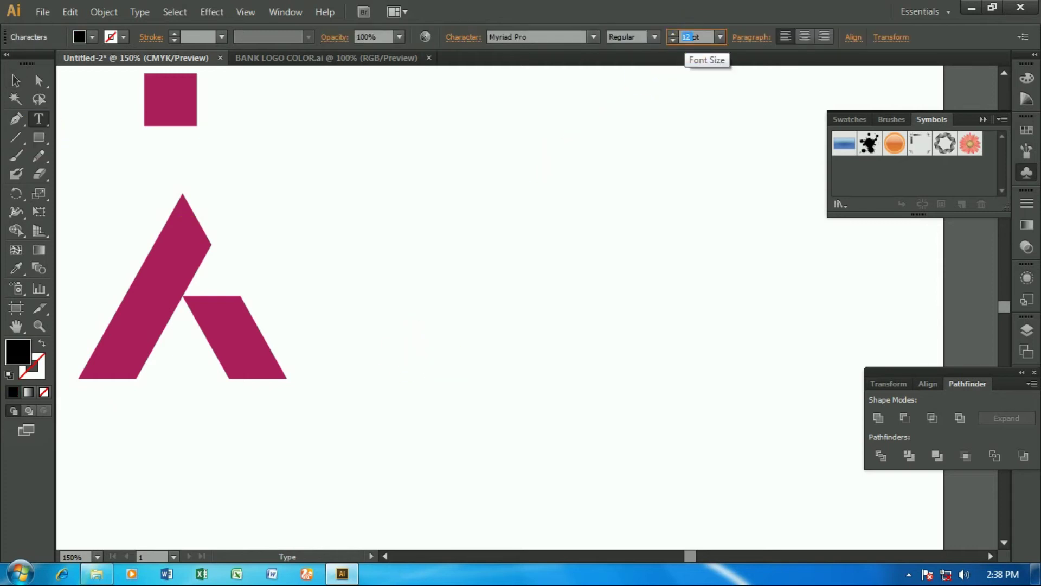
pyautogui.write('200')
pyautogui.press('Return')
pyautogui.click(696, 39)
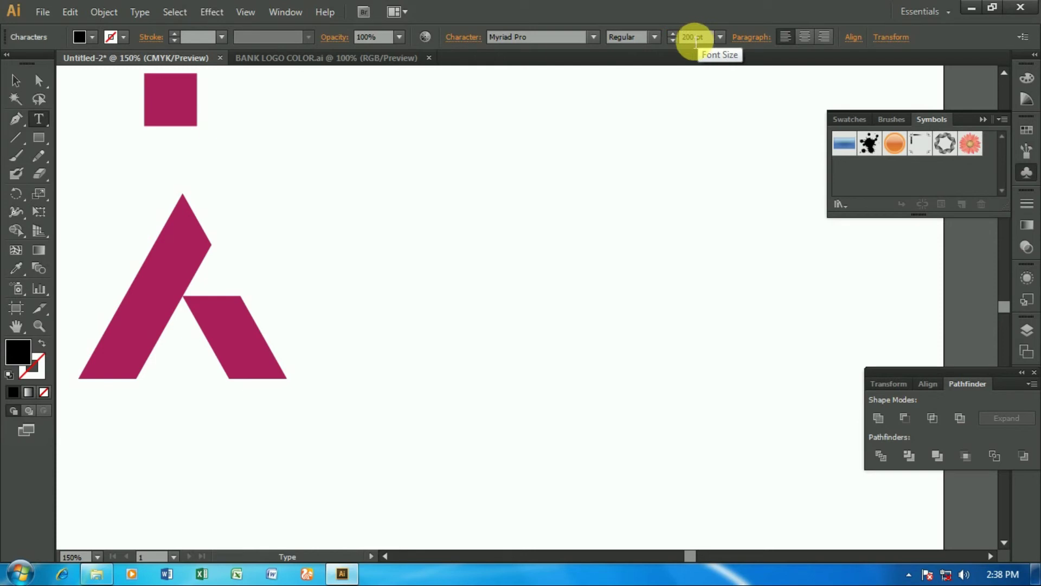
pyautogui.write('100pt')
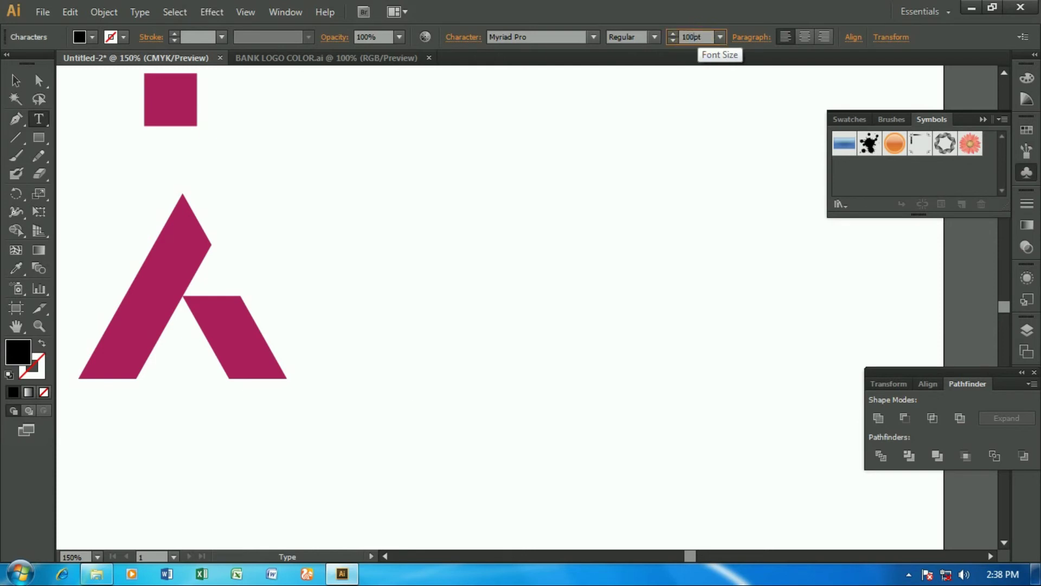
pyautogui.click(694, 39)
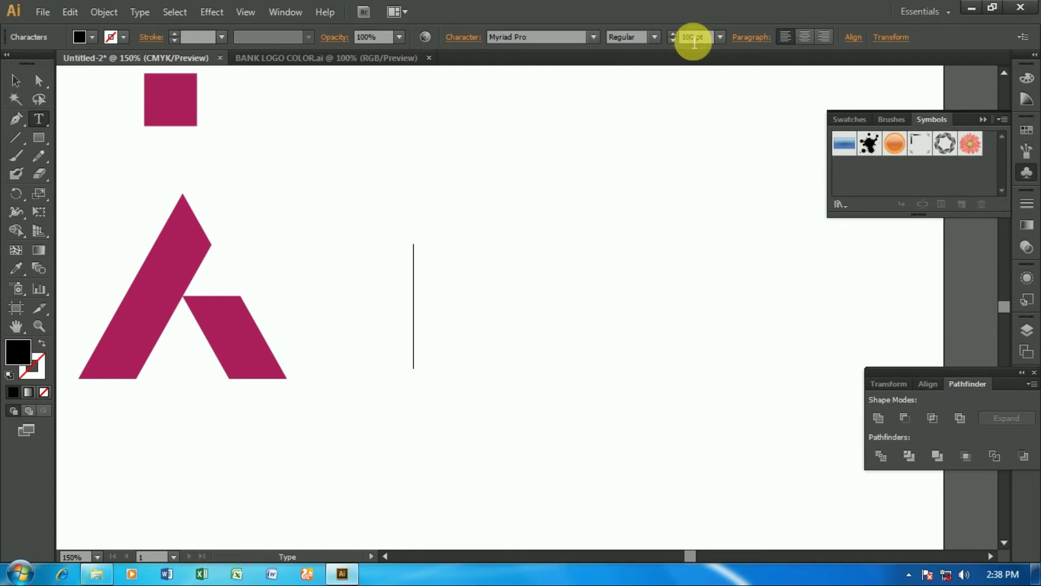
pyautogui.press('Return')
pyautogui.write('A')
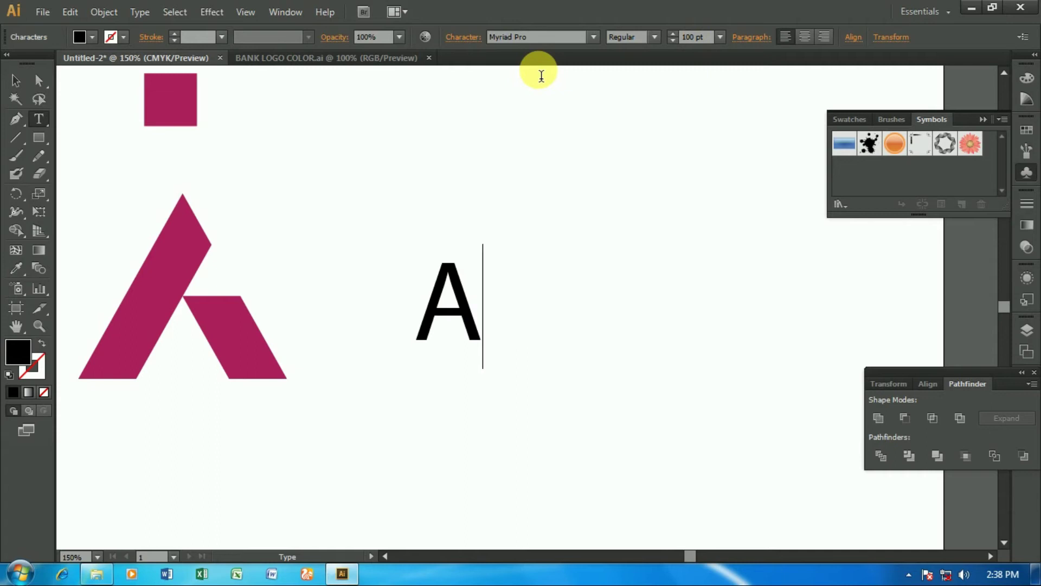
pyautogui.write('XIS')
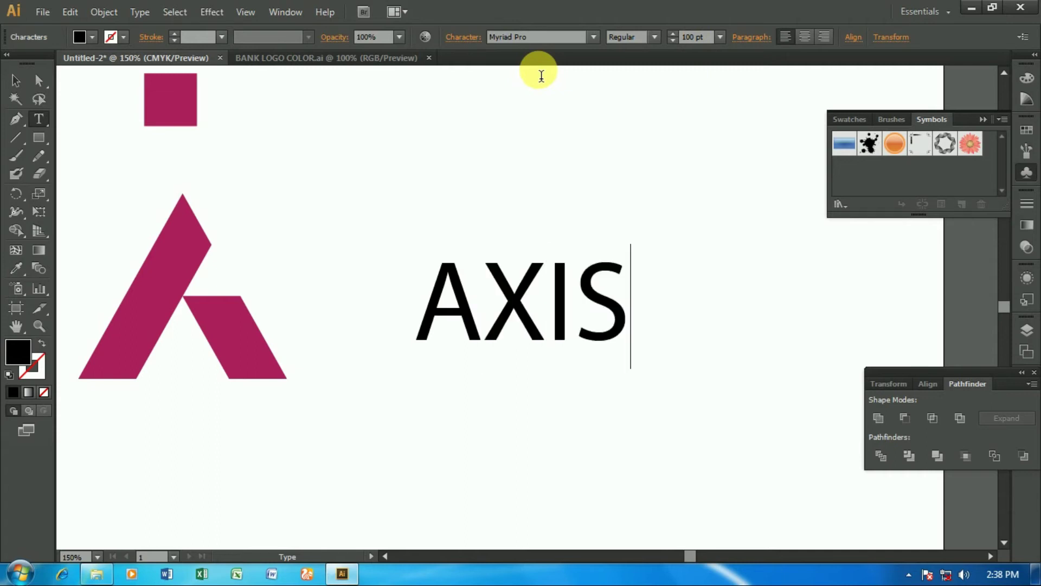
pyautogui.write(' BAN')
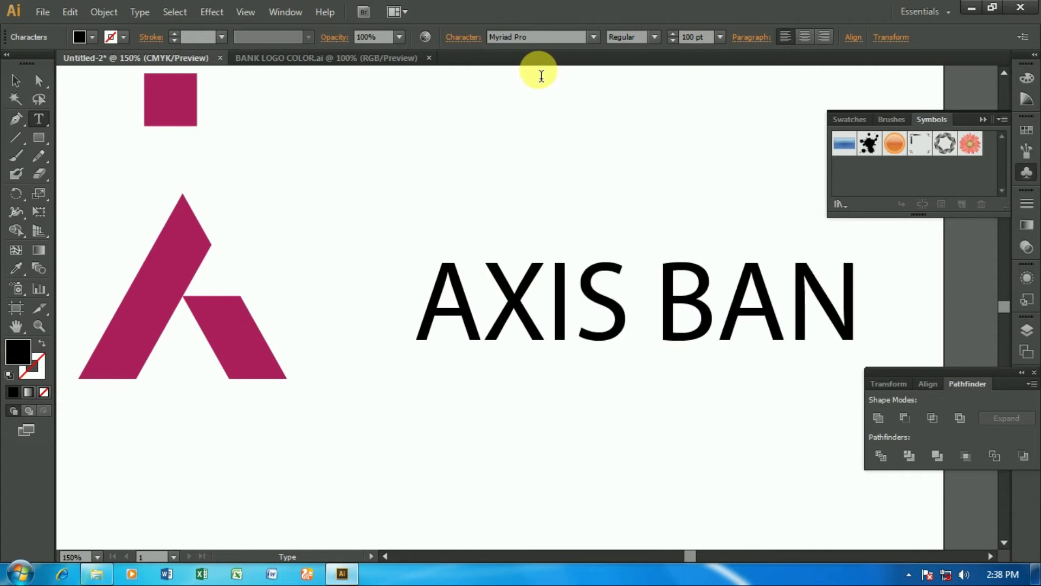
pyautogui.write('K')
# - Move the AXIS BANK text beside the A mark and set its font to Arial
pyautogui.click(15, 80)
pyautogui.moveTo(530, 332)
pyautogui.mouseDown()
pyautogui.moveTo(425, 340)
pyautogui.moveTo(425, 331)
pyautogui.mouseUp()
pyautogui.click(525, 37)
pyautogui.write('Arial')
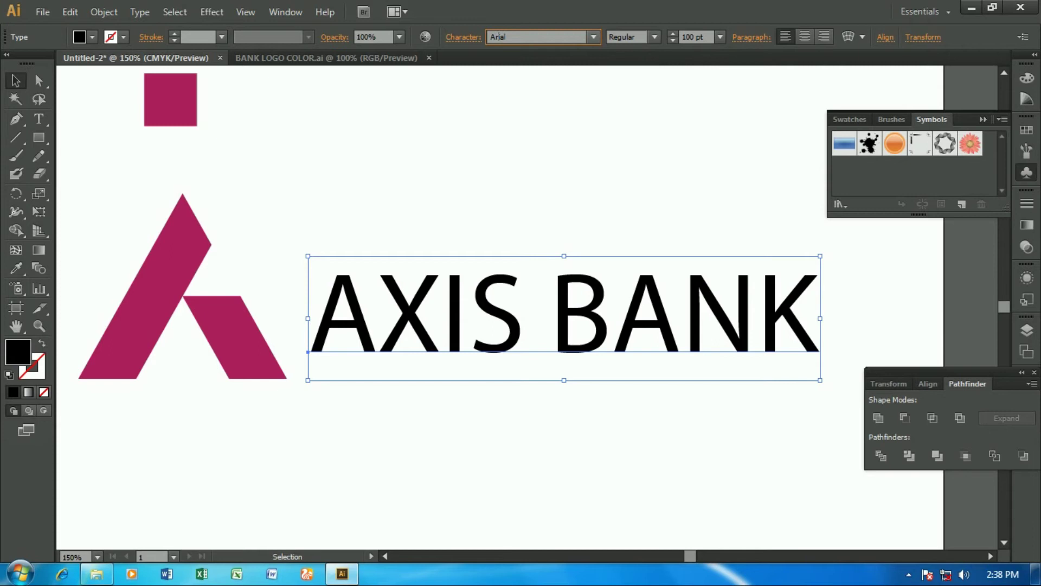
pyautogui.press('Return')
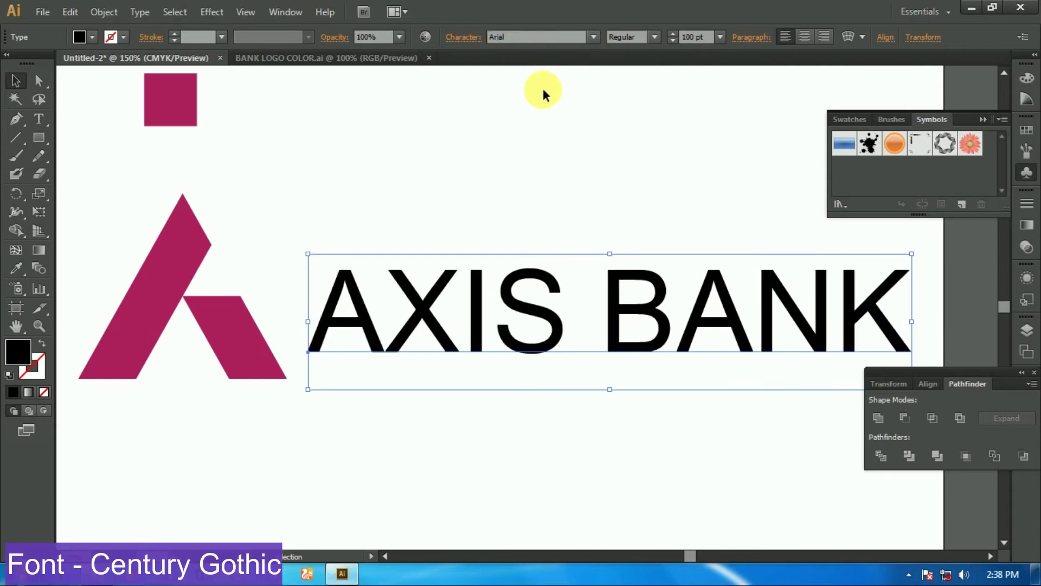
# - Change the AXIS BANK font to Century Gothic
pyautogui.click(518, 37)
pyautogui.scroll(-1, 517, 37)
pyautogui.scroll(2, 518, 41)
pyautogui.scroll(-1, 517, 41)
pyautogui.scroll(-1, 518, 41)
pyautogui.scroll(-1, 517, 41)
pyautogui.scroll(1, 518, 41)
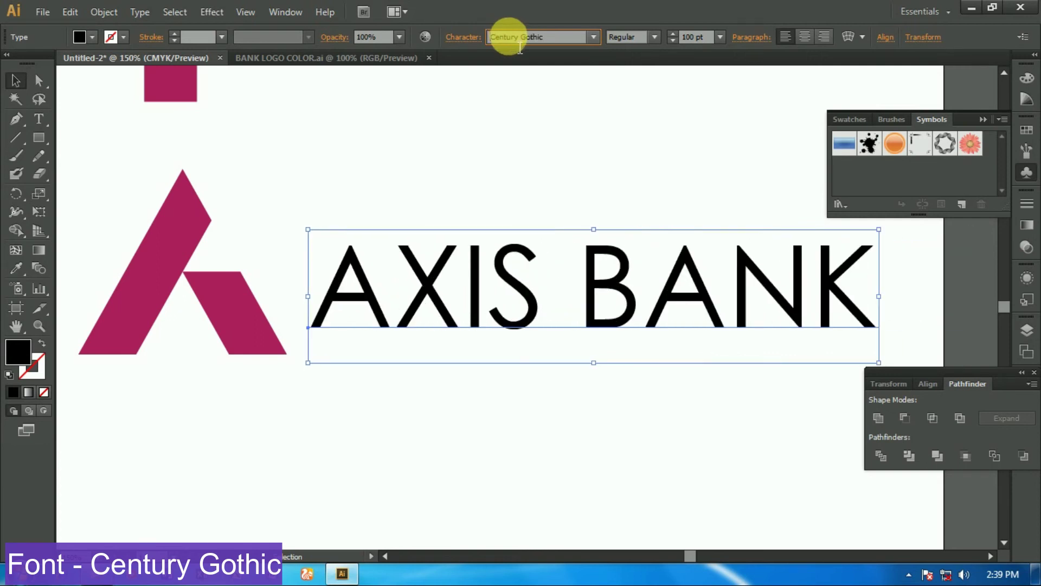
pyautogui.click(507, 194)
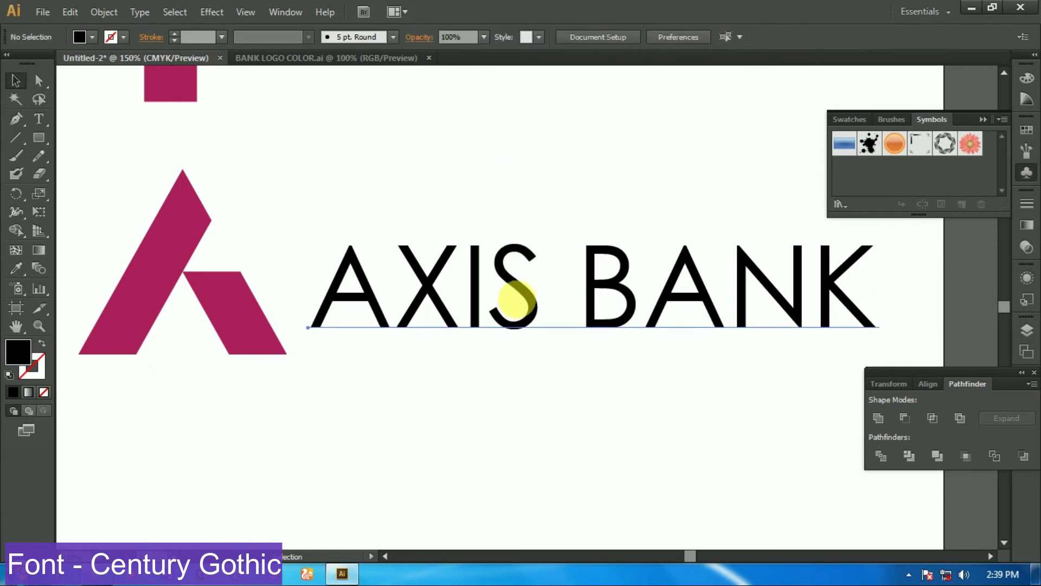
# - Colour AXIS BANK with the mark's magenta and fit the whole artboard in view
pyautogui.click(516, 297)
pyautogui.click(16, 268)
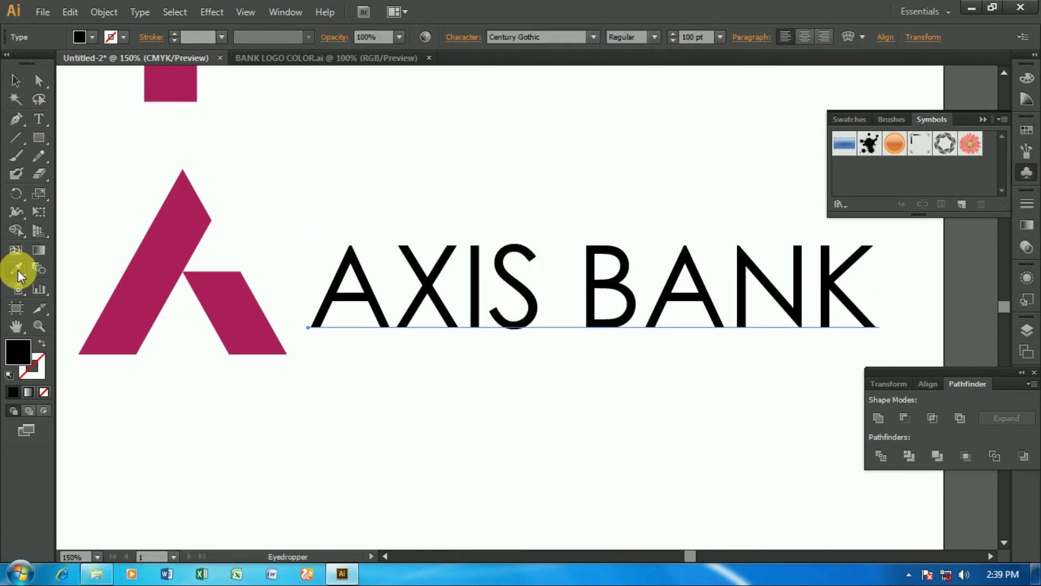
pyautogui.click(158, 263)
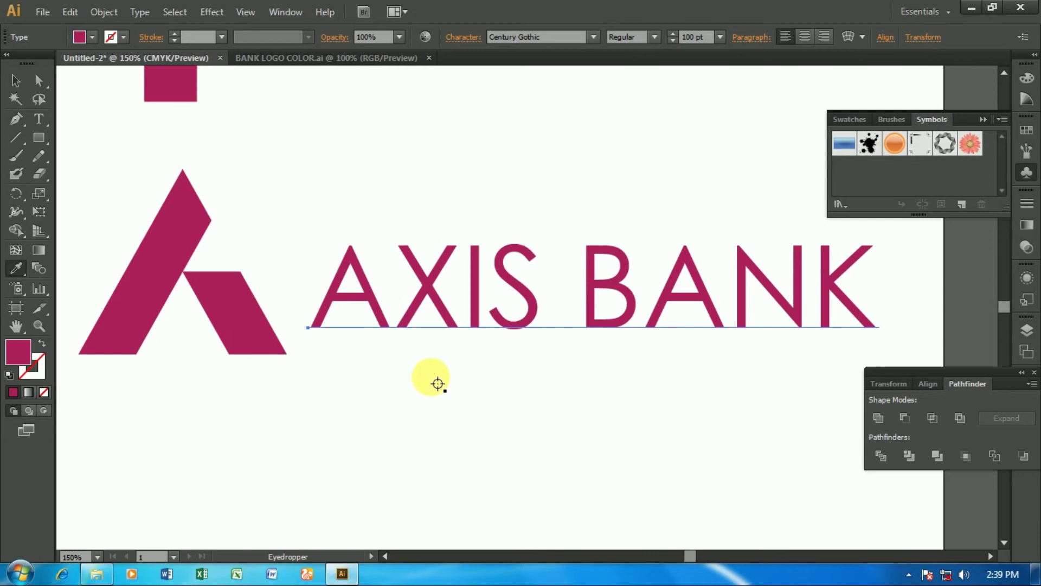
pyautogui.scroll(1, 438, 383)
pyautogui.click(196, 100)
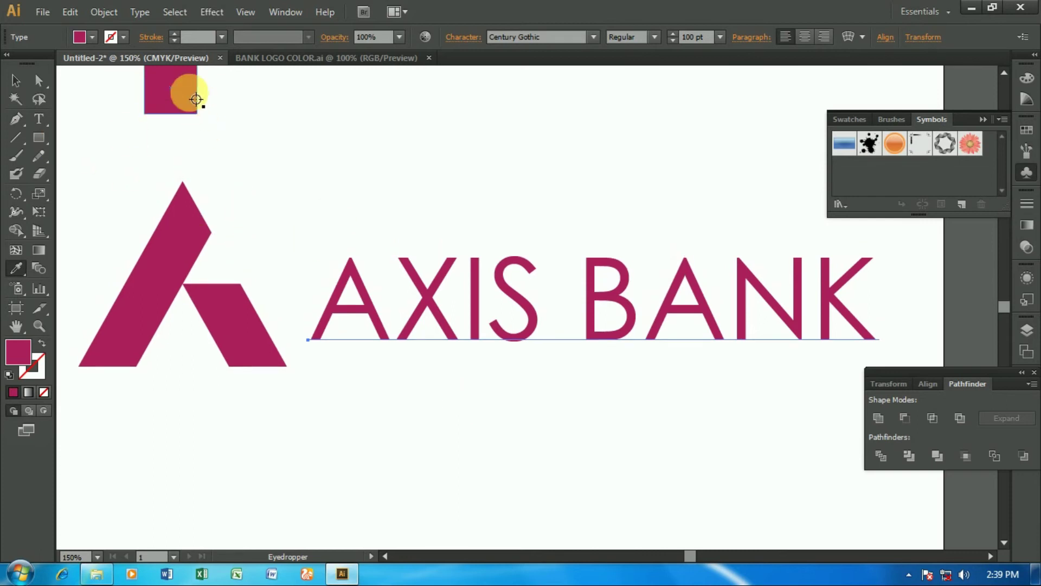
pyautogui.click(16, 80)
pyautogui.hotkey('ctrl', '1')
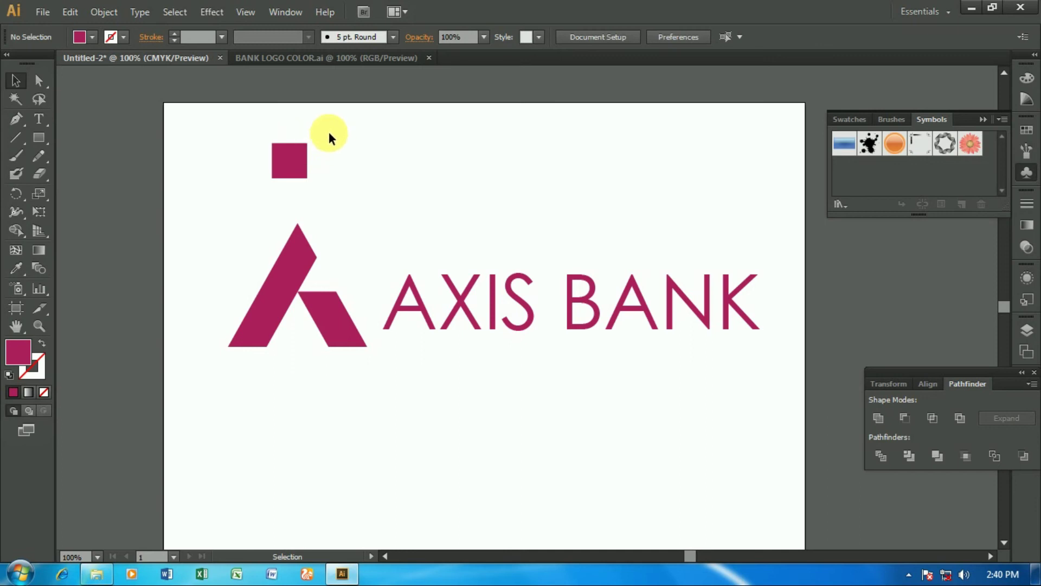
# - Delete the small magenta square and move the logo up to the top of the artboard
pyautogui.click(283, 174)
pyautogui.press('Delete')
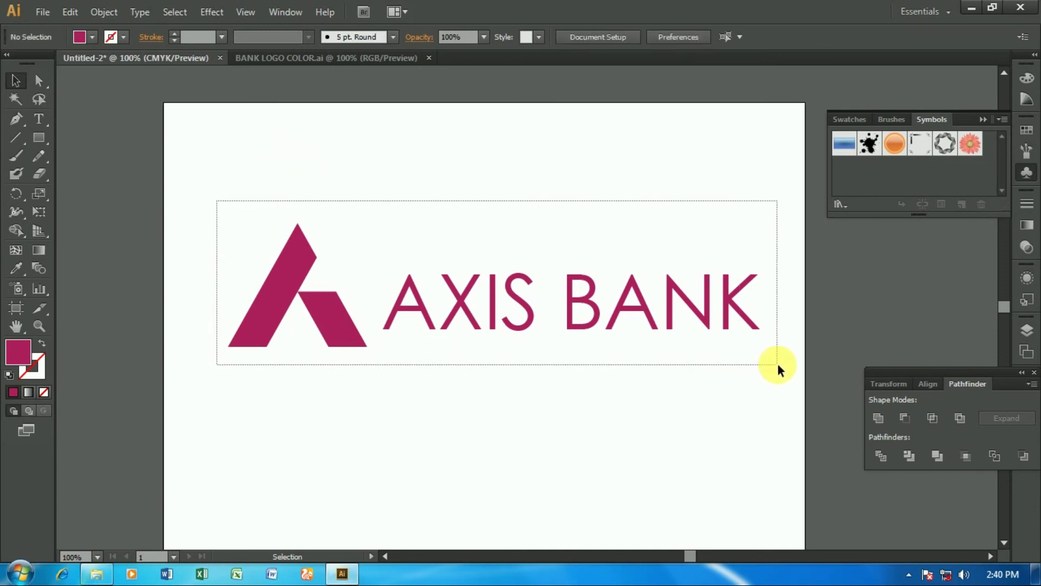
pyautogui.moveTo(614, 380); pyautogui.dragTo(778, 365)
pyautogui.moveTo(520, 310); pyautogui.dragTo(520, 210)
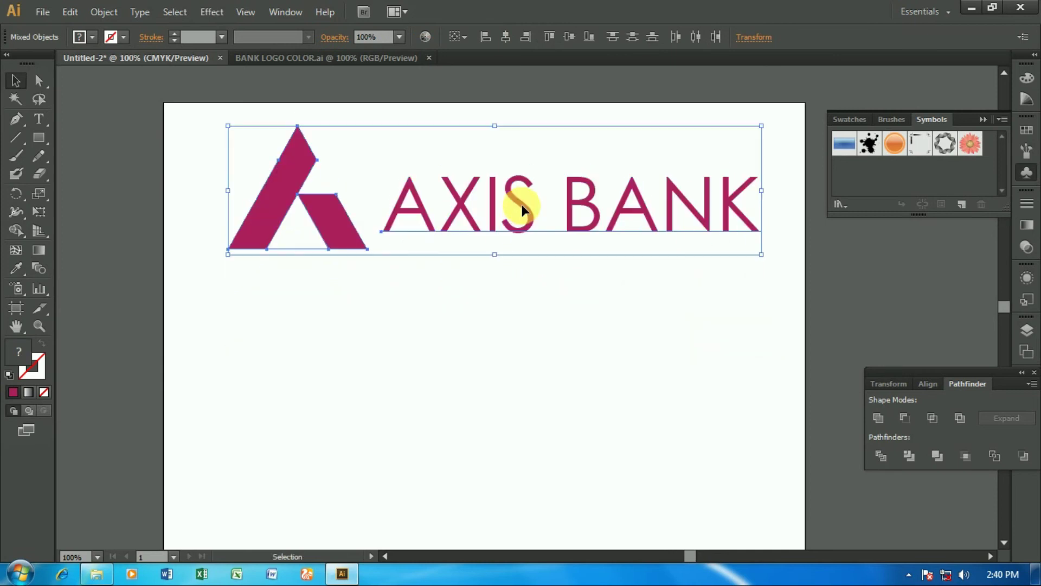
pyautogui.click(502, 349)
# - Group the A mark pieces, enlarge the mark, and line AXIS BANK up beside it
pyautogui.click(407, 222)
pyautogui.moveTo(220, 126)
pyautogui.mouseDown()
pyautogui.moveTo(355, 260)
pyautogui.moveTo(381, 263)
pyautogui.mouseUp()
pyautogui.hotkey('ctrl', 'g')
pyautogui.moveTo(496, 221)
pyautogui.mouseDown()
pyautogui.moveTo(496, 250)
pyautogui.moveTo(523, 209)
pyautogui.mouseUp()
pyautogui.click(541, 349)
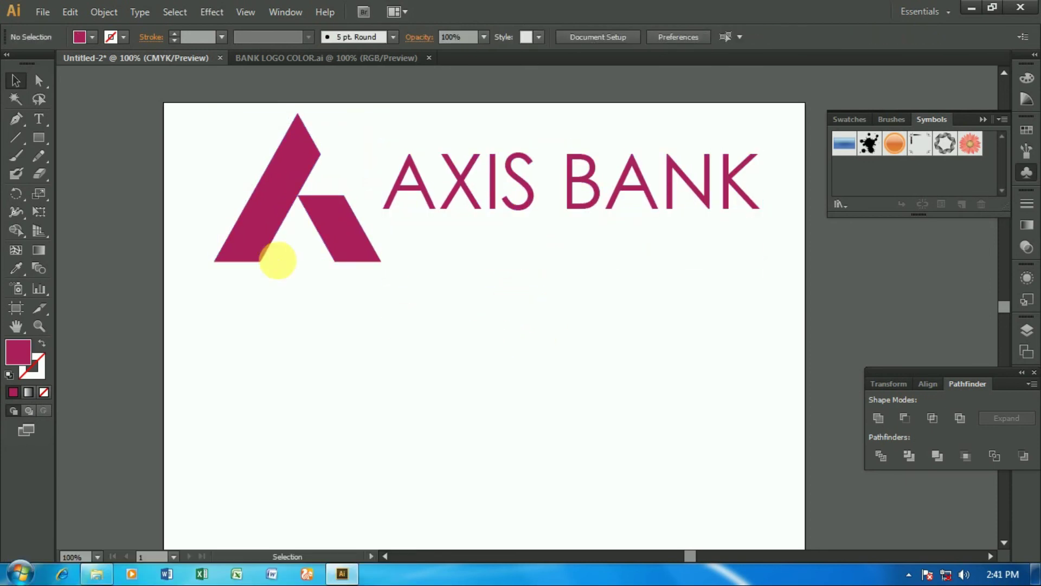
# - Copy the mark and text below, setting the lower AXIS BANK to 72 pt centred under it
pyautogui.moveTo(271, 225)
pyautogui.mouseDown()
pyautogui.moveTo(404, 423)
pyautogui.moveTo(507, 386)
pyautogui.mouseUp()
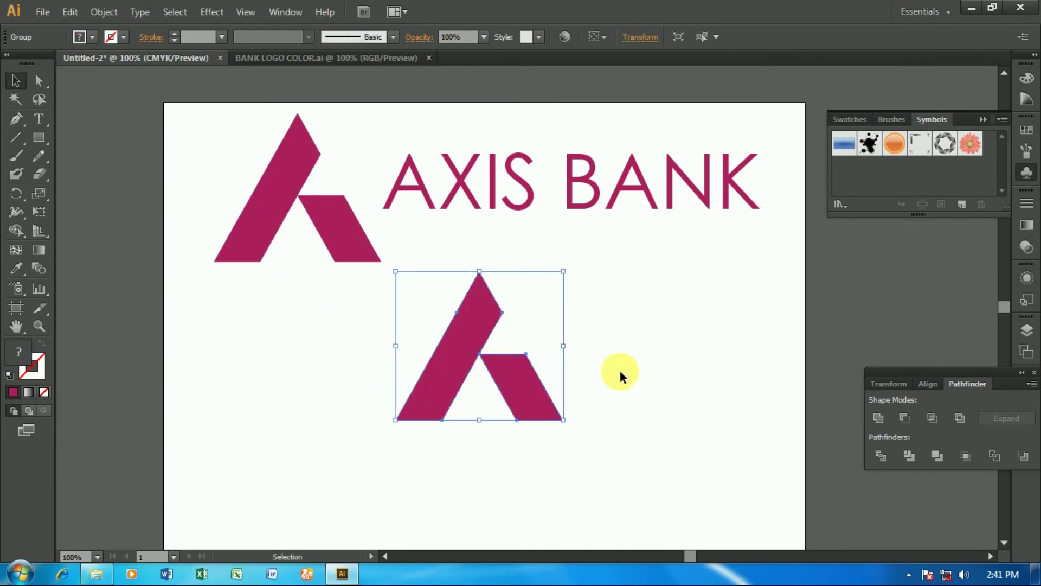
pyautogui.click(496, 166)
pyautogui.moveTo(501, 173); pyautogui.dragTo(421, 475)
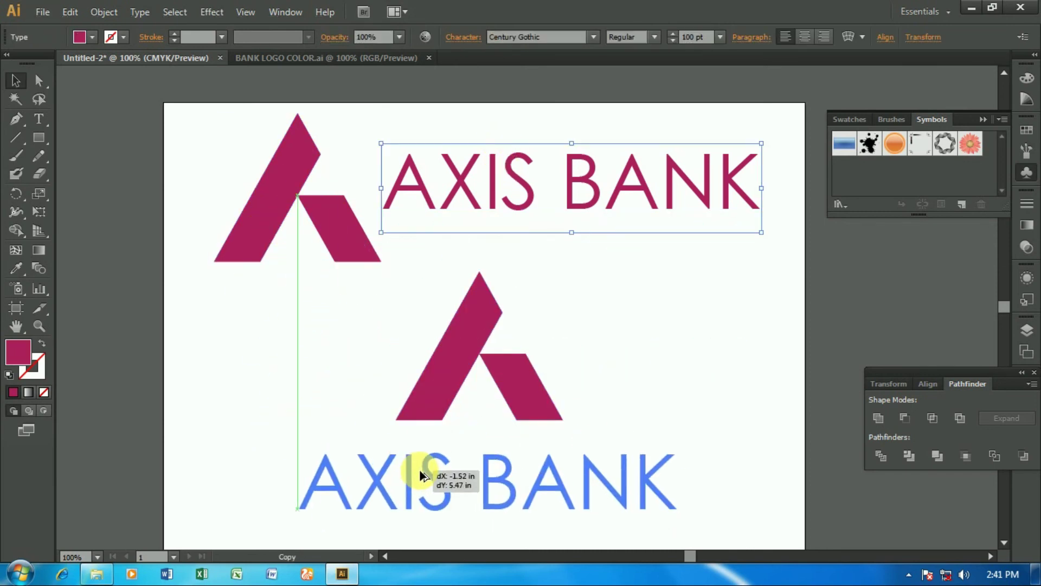
pyautogui.click(705, 361)
pyautogui.scroll(-1, 706, 359)
pyautogui.moveTo(540, 457); pyautogui.dragTo(534, 444)
pyautogui.click(720, 37)
pyautogui.click(751, 298)
pyautogui.moveTo(425, 434); pyautogui.dragTo(474, 427)
pyautogui.click(719, 329)
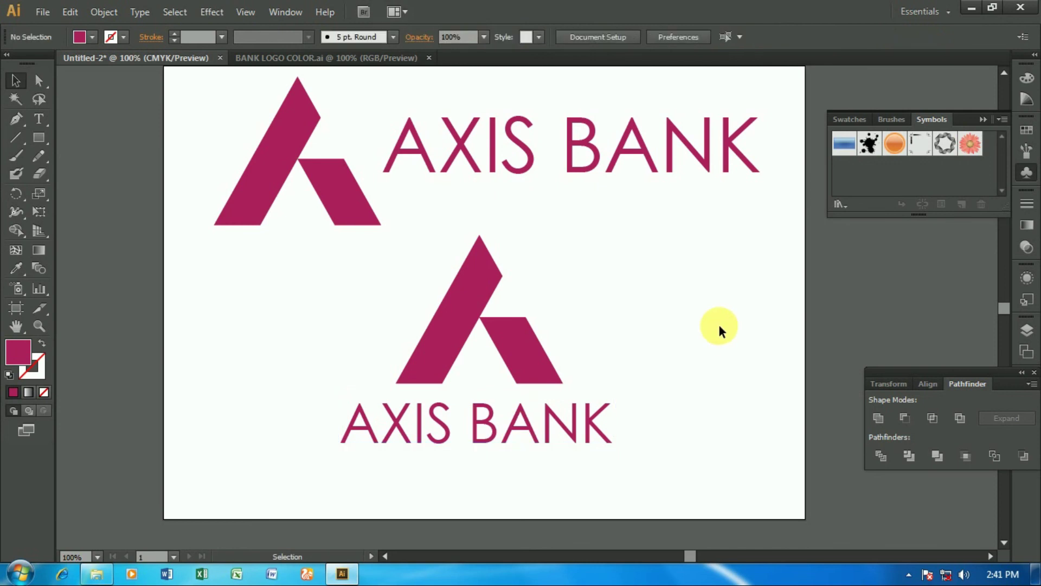
pyautogui.scroll(1, 717, 331)
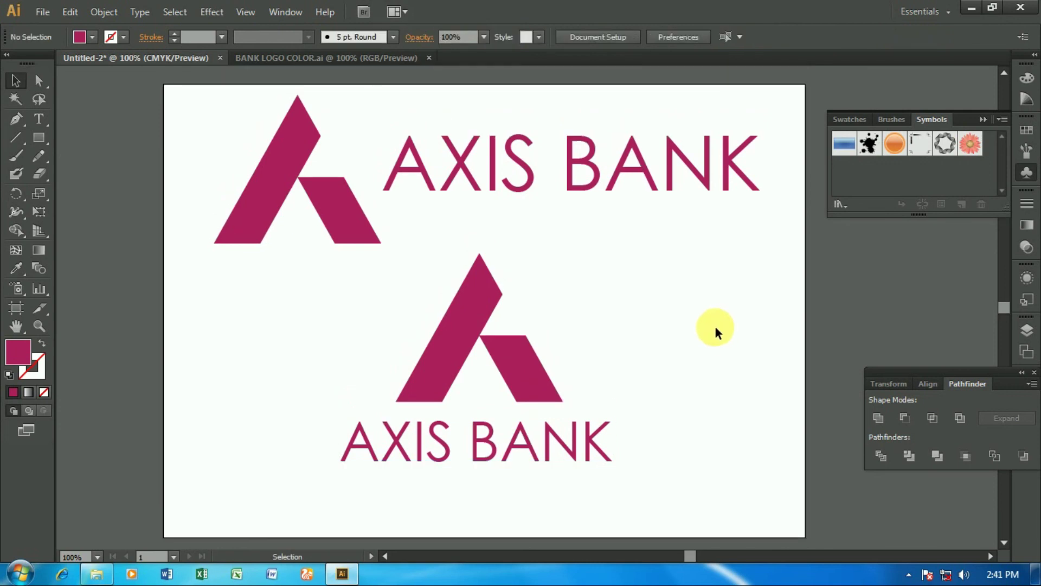